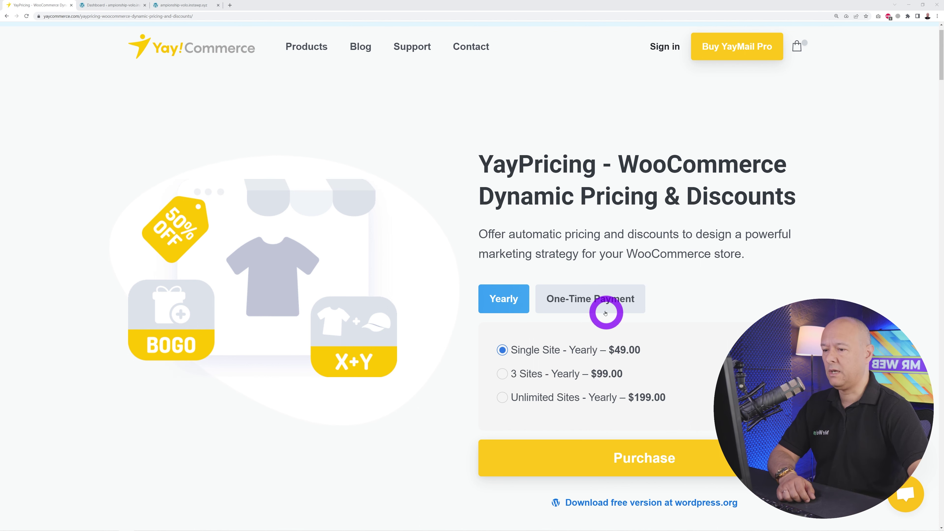
Show the YayPricing plans' lifetime one-time prices.
click(598, 300)
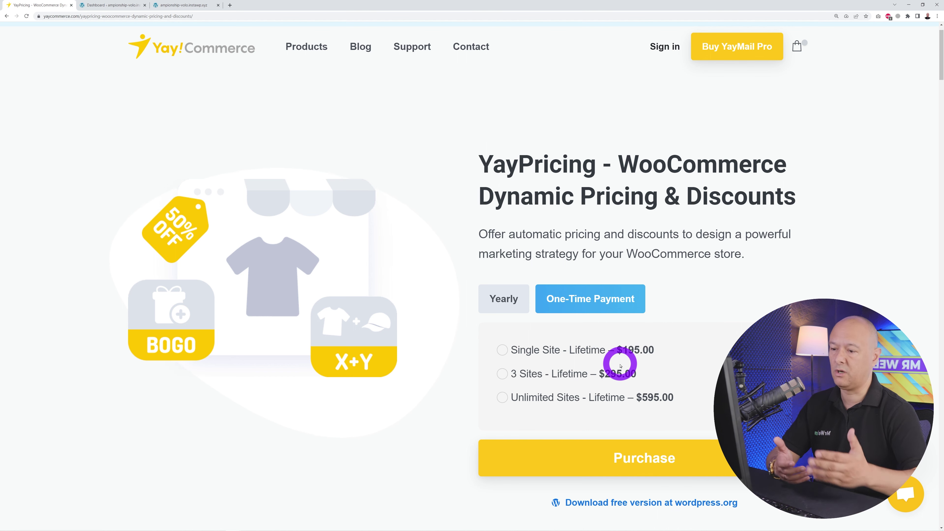
Switch back to the yearly licence prices ($49.00 to $199.00).
click(521, 298)
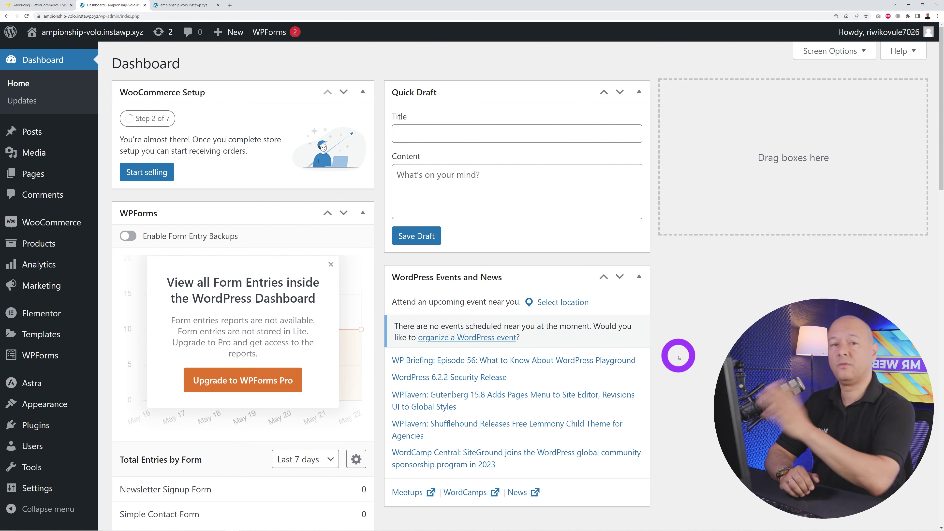
Open YayPricing from the WooCommerce admin menu, which shows no pricing rules yet.
mouse_move(53, 223)
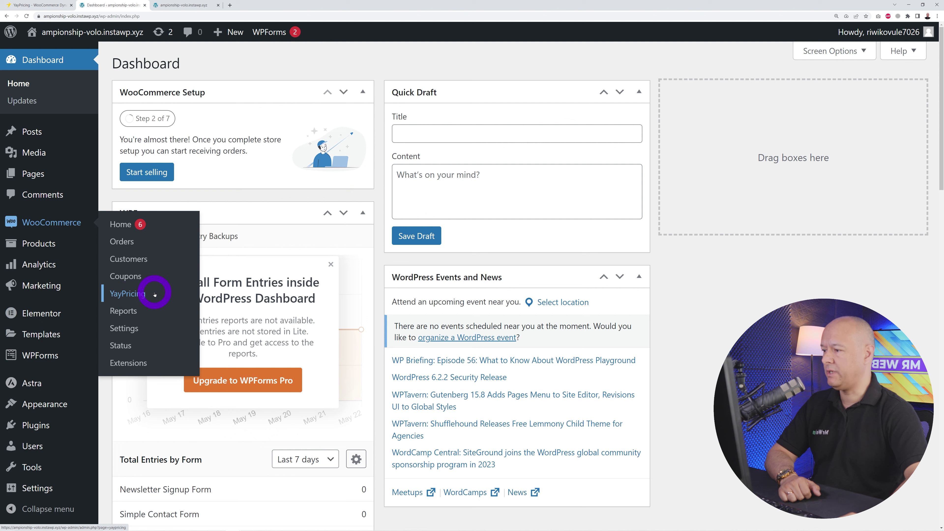
click(136, 294)
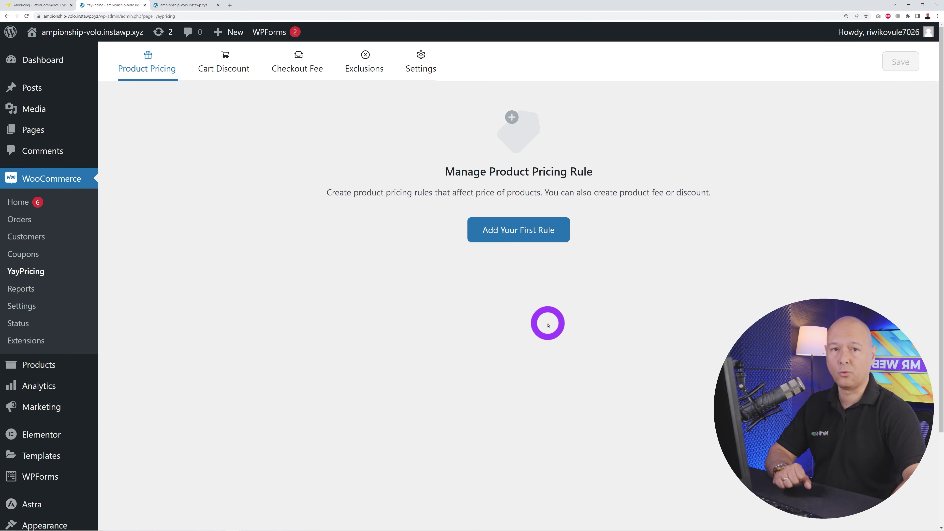
click(190, 5)
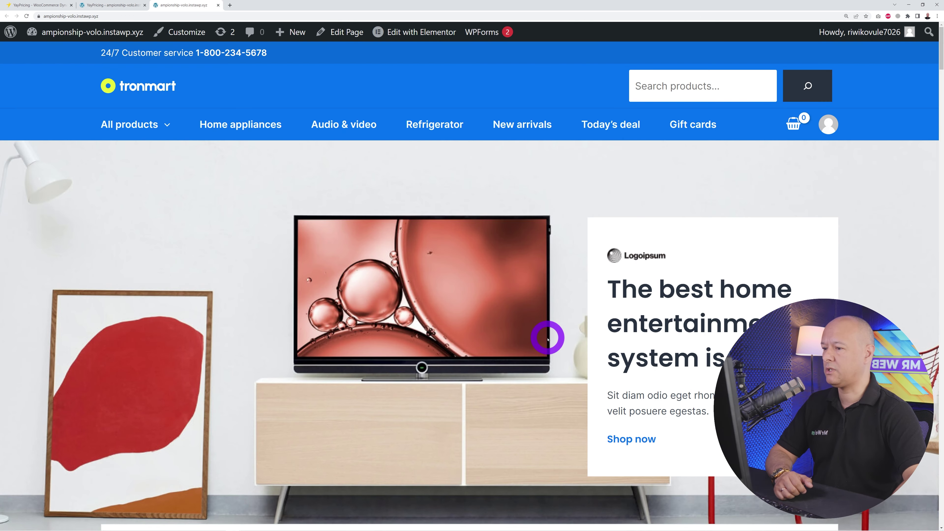
Browse the Tronmart category grid, then return to YayPricing and start the first rule.
scroll(679, 321, down, 10)
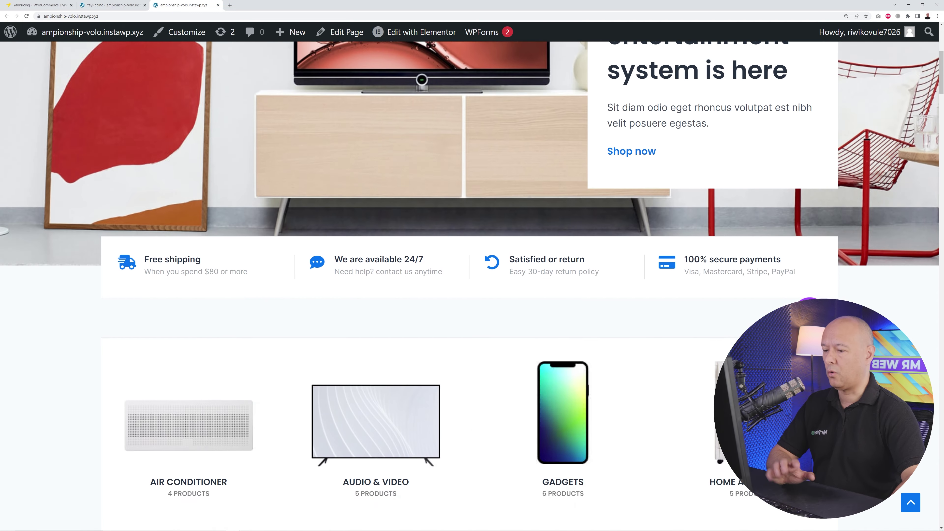
scroll(679, 320, down, 3)
scroll(679, 321, up, 2)
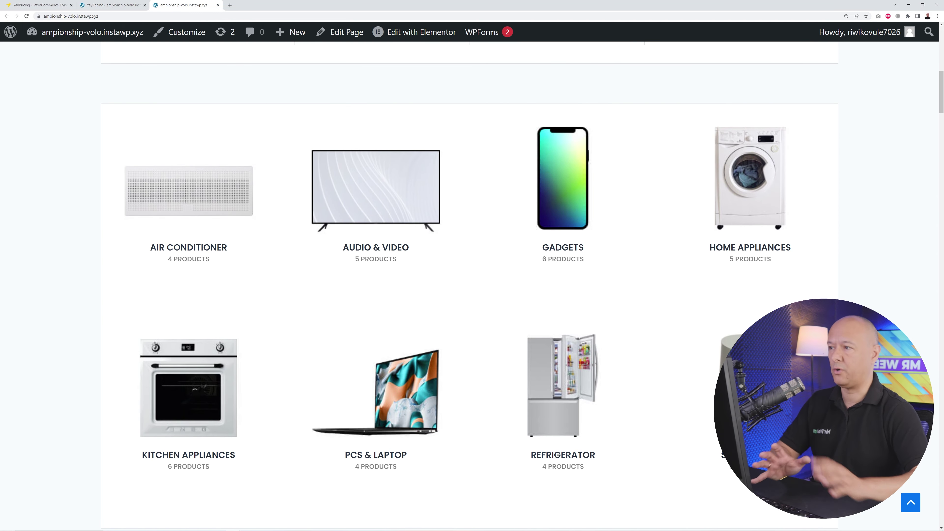
click(115, 5)
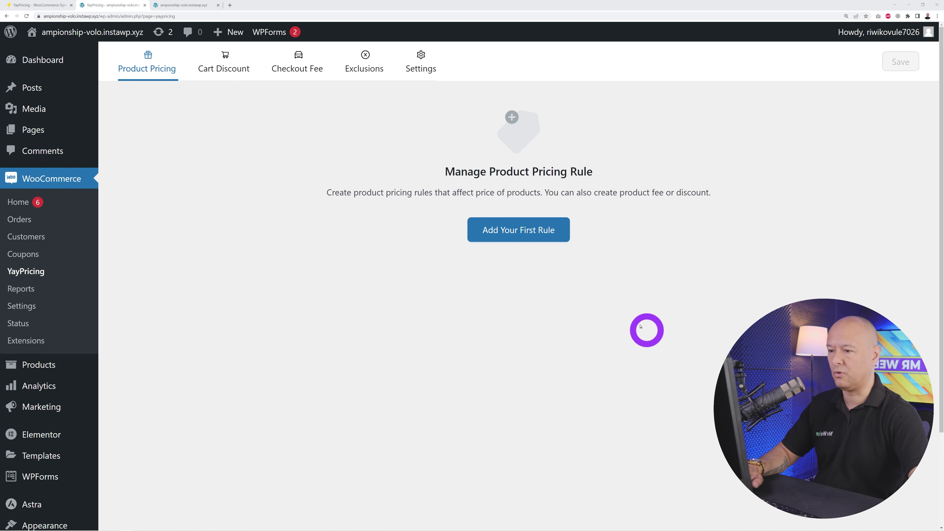
click(522, 241)
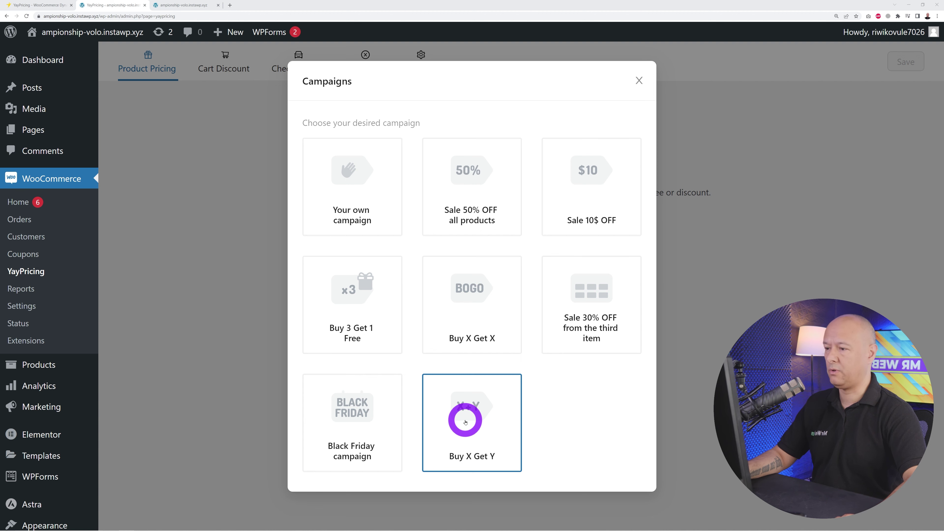
Choose the 'Your own campaign' card to create a custom Sample rule.
click(368, 220)
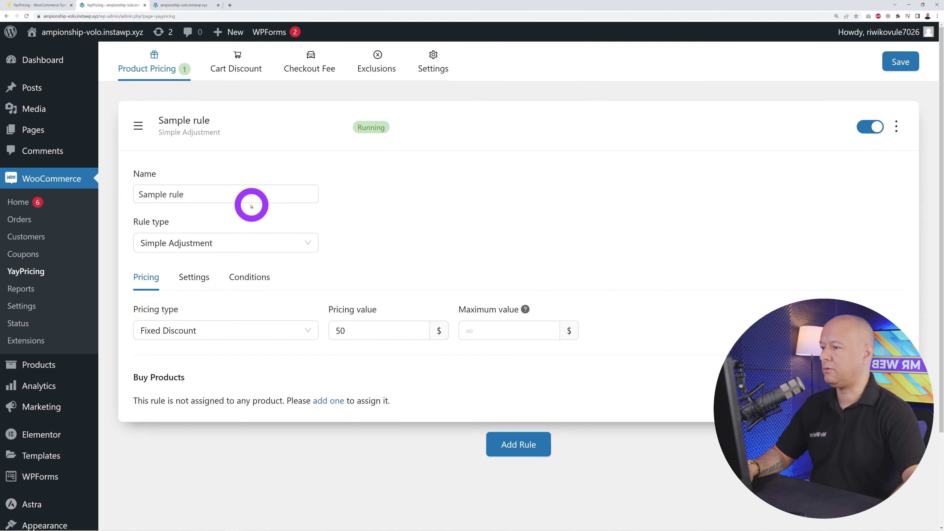
click(260, 198)
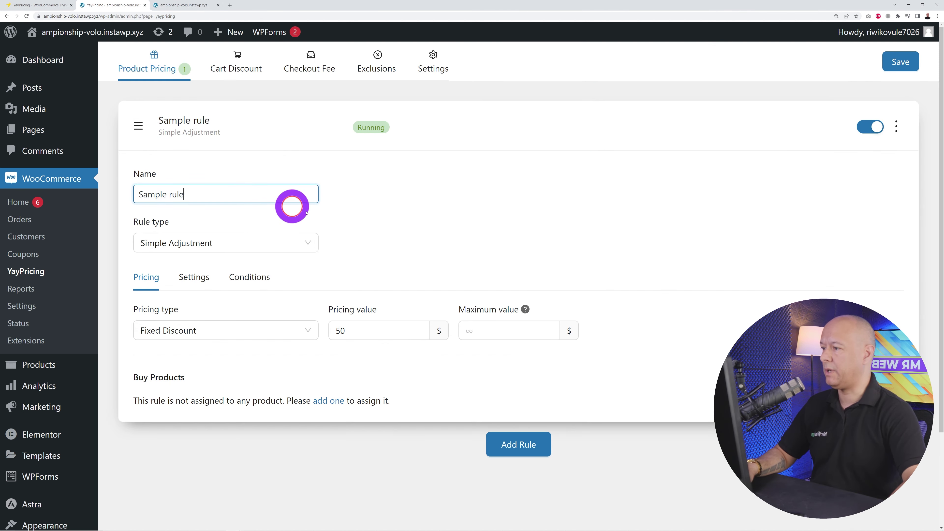
Rename the rule '20% off your entire order if the minimum quantity of items reaches 5'.
key(ctrl+a)
text(20% off your entire order if the minimum quantity of items reaches 5)
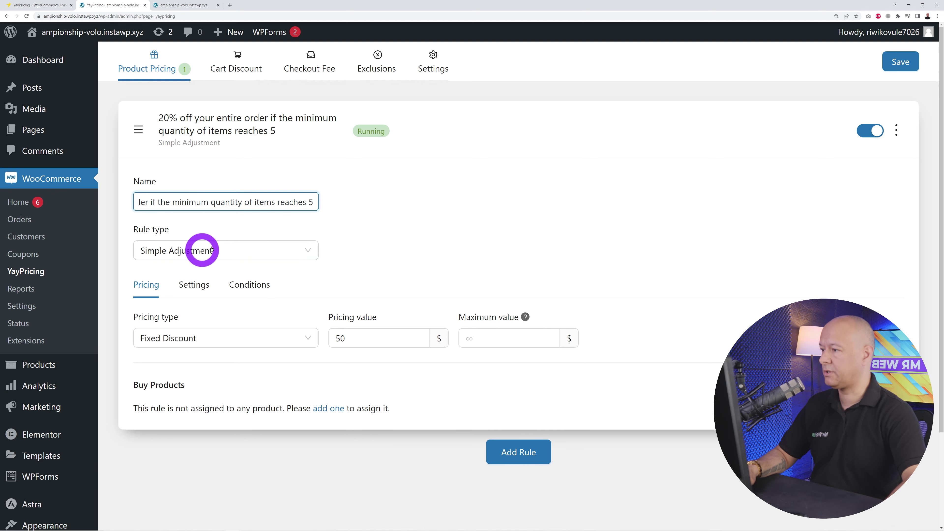
key(Home)
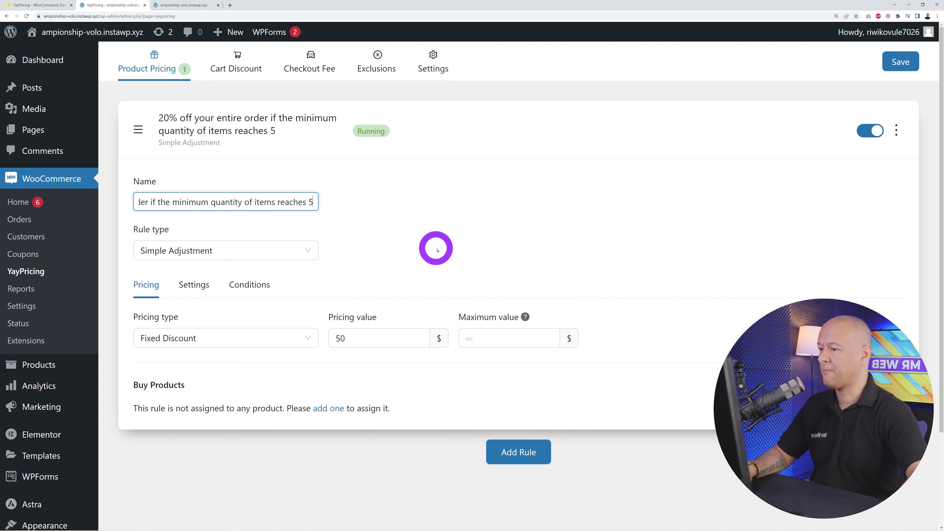
Keep Simple Adjustment and set the pricing to a 20 Percentage Discount.
click(305, 252)
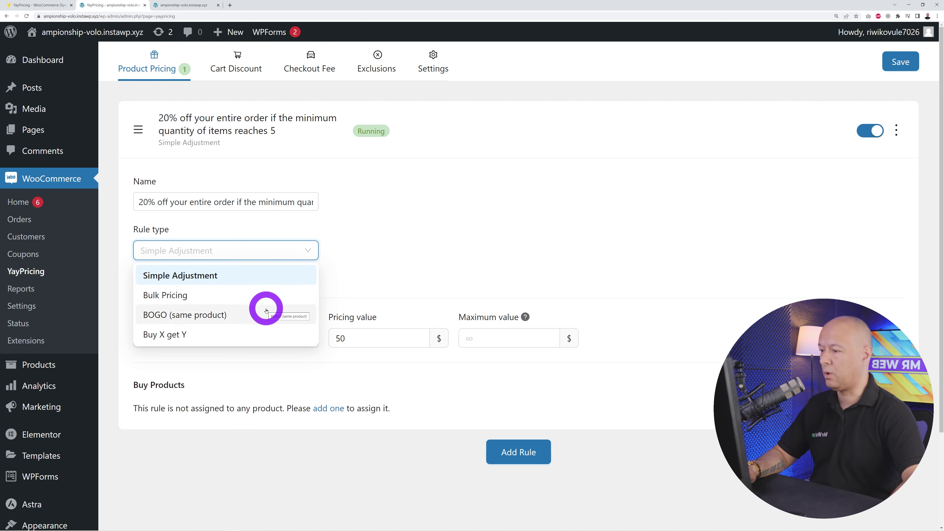
click(354, 215)
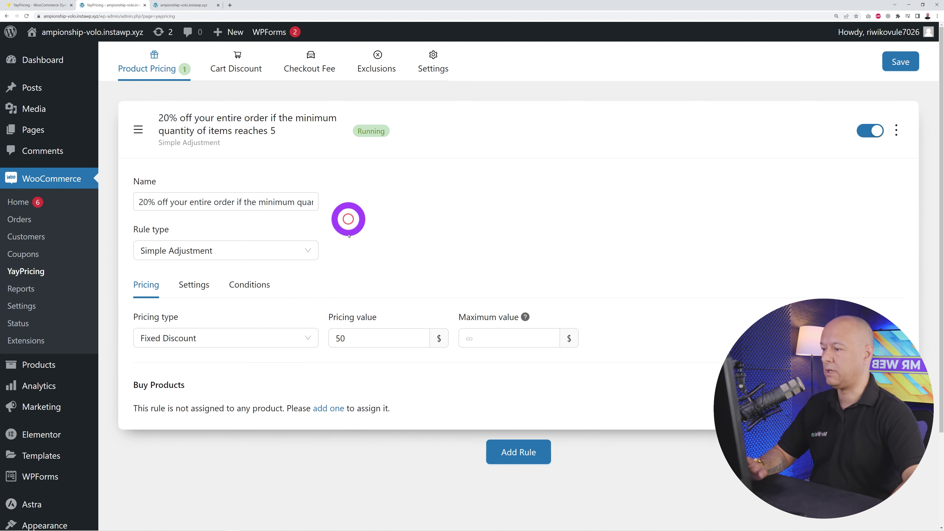
click(290, 338)
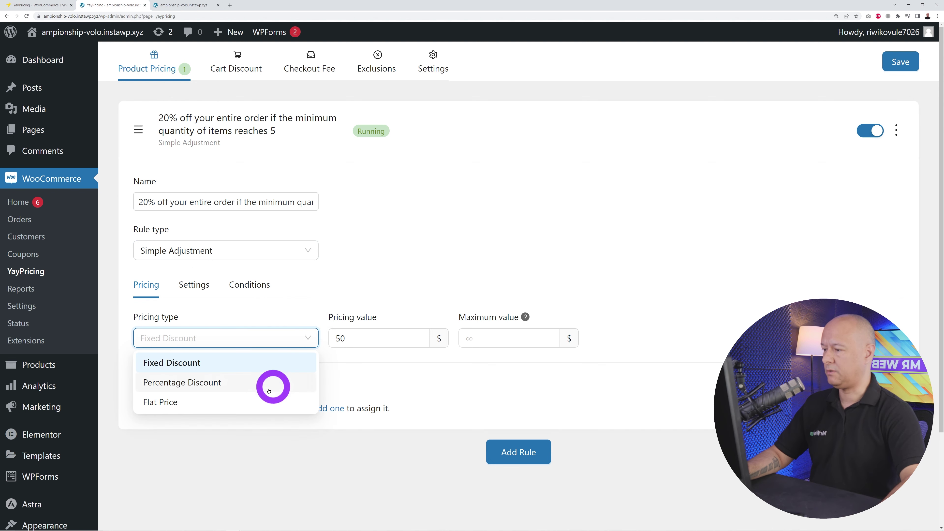
click(230, 384)
drag(356, 344, 327, 339)
key(BackSpace)
key(BackSpace)
text(20)
click(404, 456)
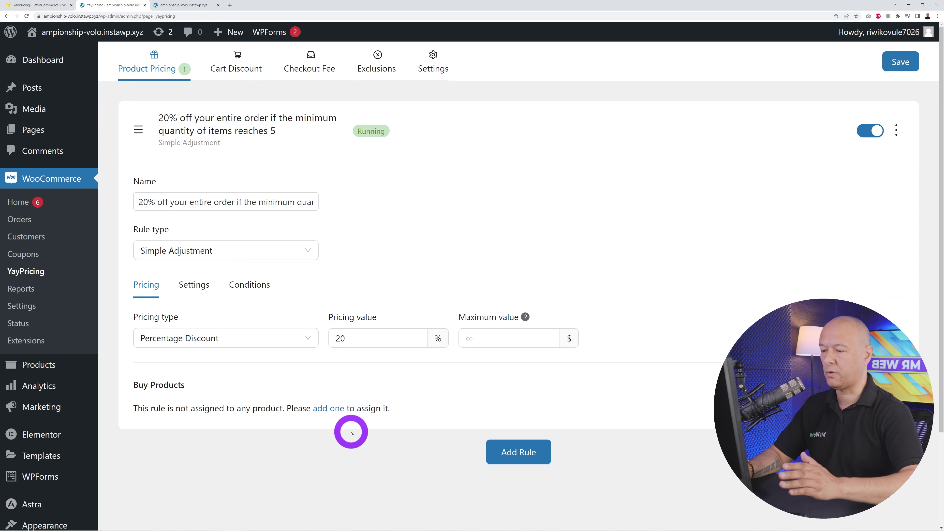
Replace the default product with an All products filter under Buy Products.
click(330, 408)
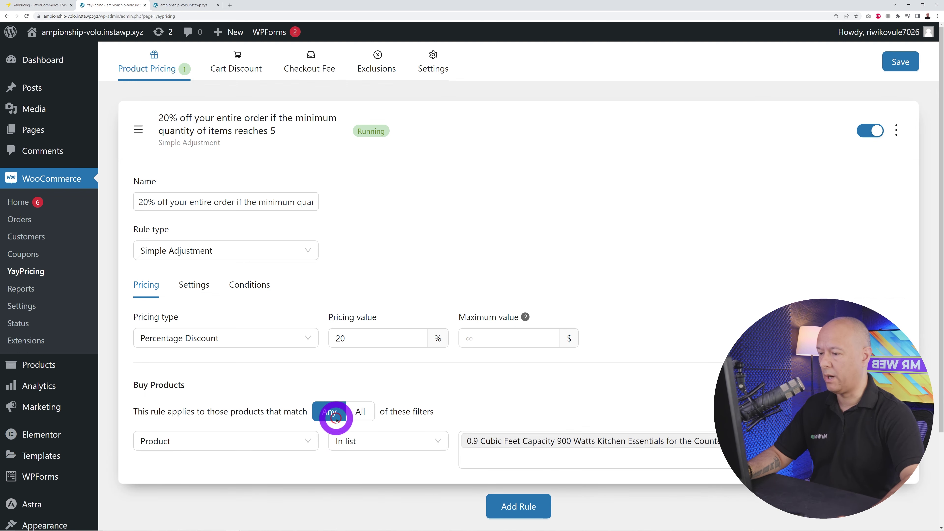
scroll(334, 416, down, 2)
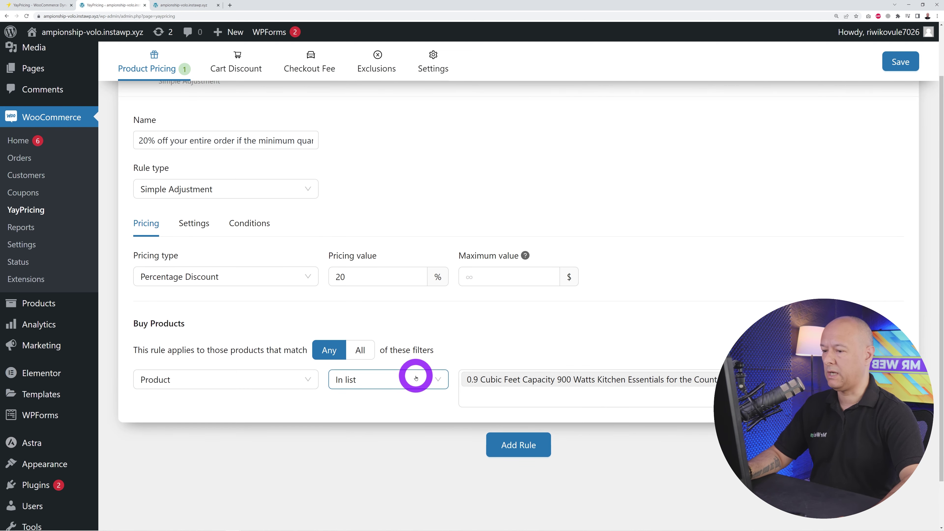
click(762, 380)
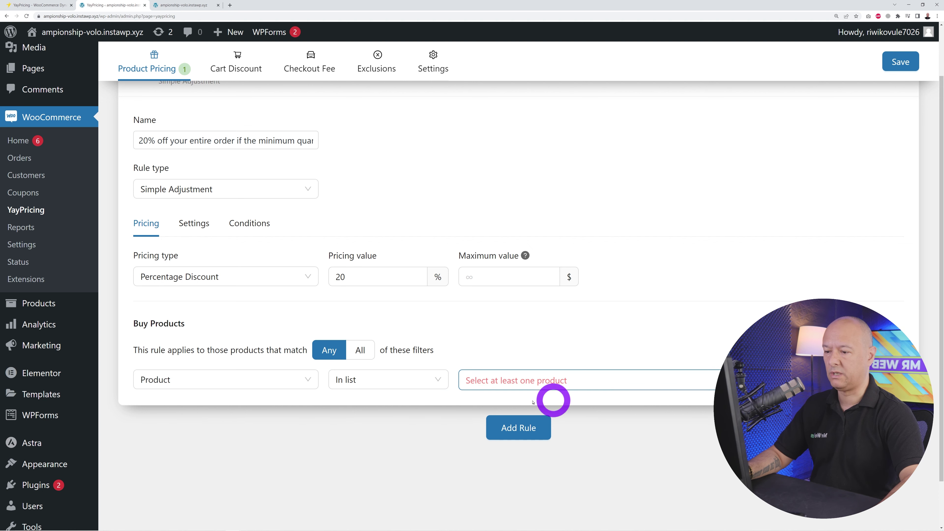
click(406, 380)
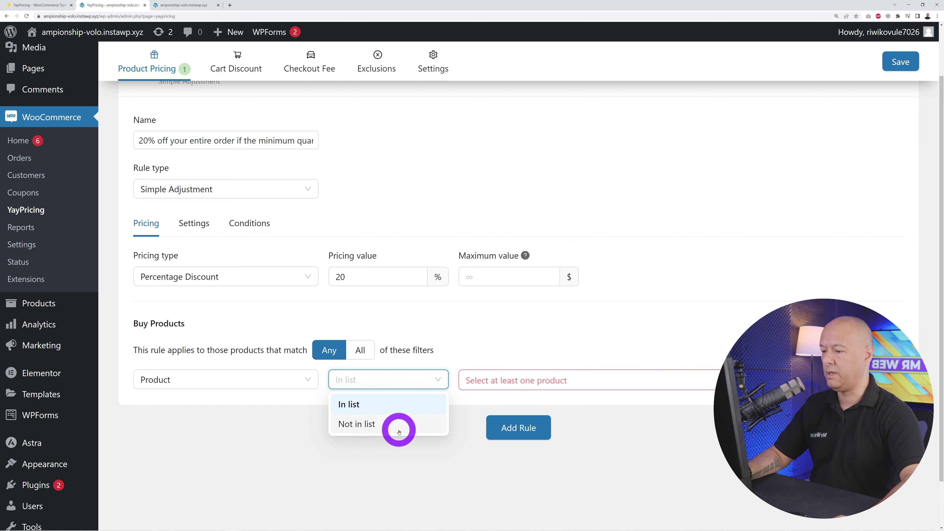
click(280, 380)
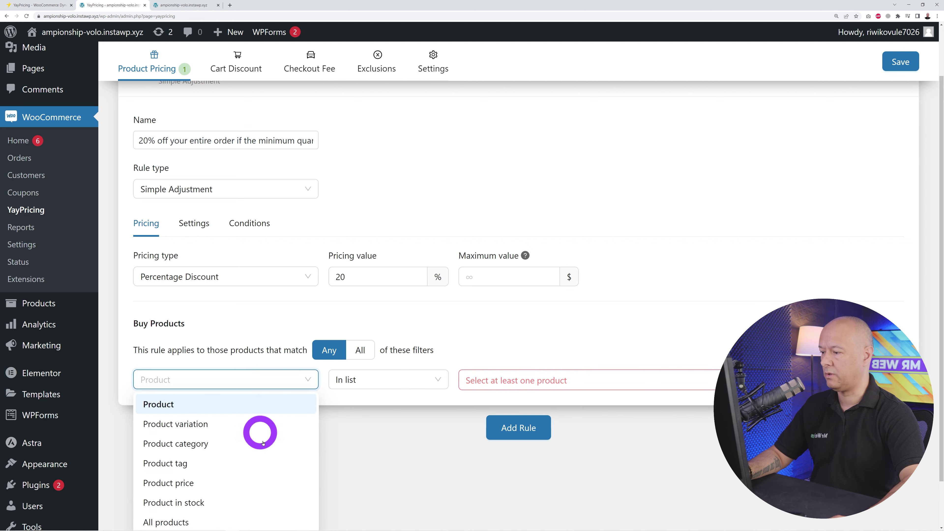
scroll(268, 483, down, 1)
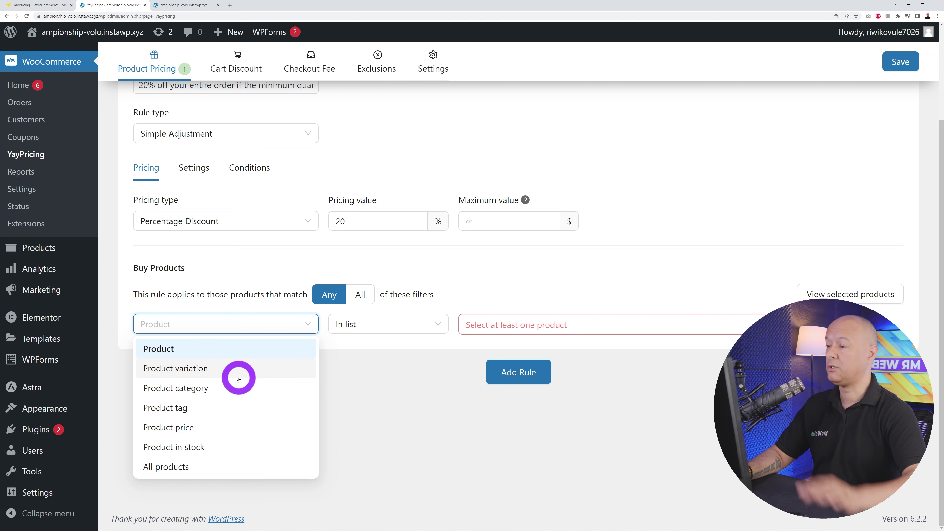
click(190, 466)
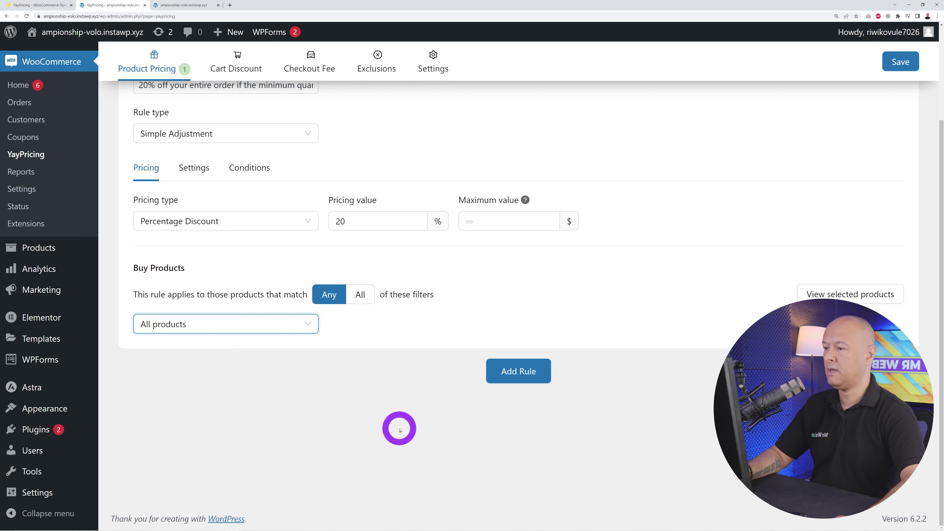
scroll(398, 431, up, 1)
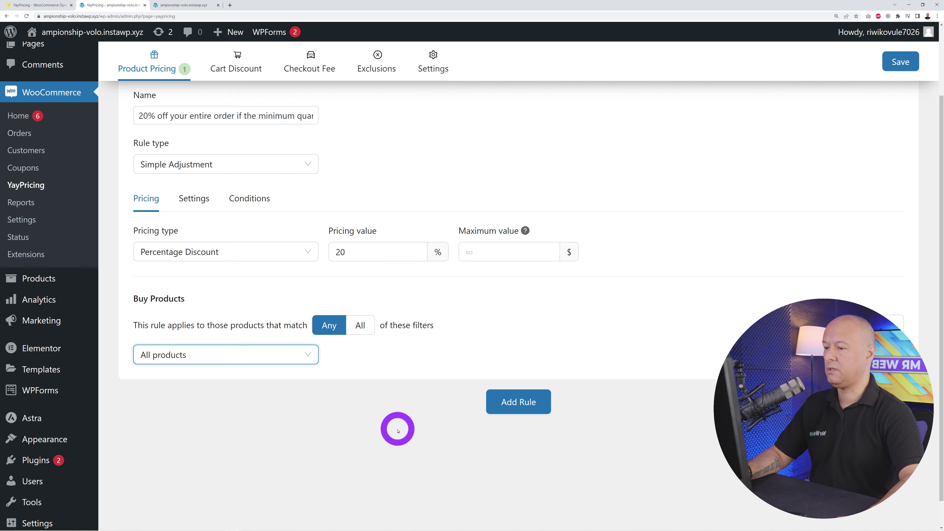
click(258, 201)
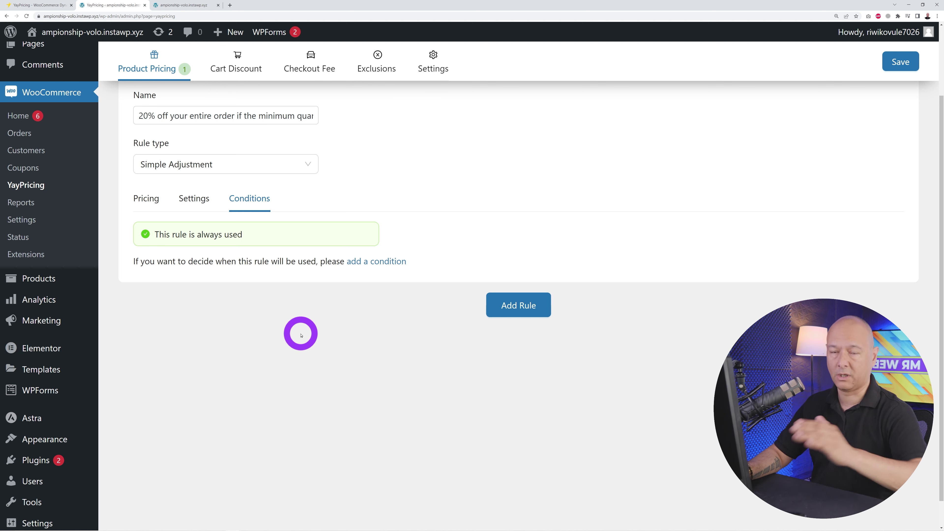
Add a Cart quantity Greater than 4 condition and save the rule.
click(367, 265)
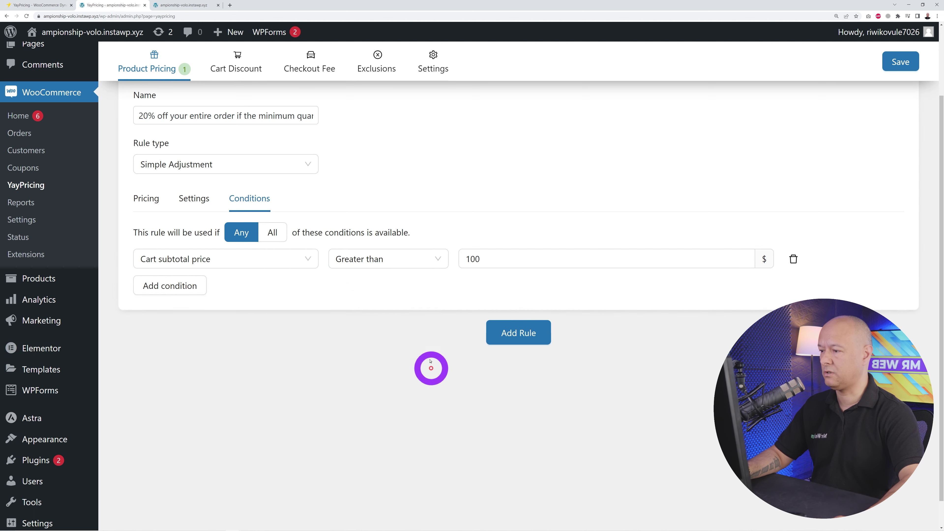
click(311, 260)
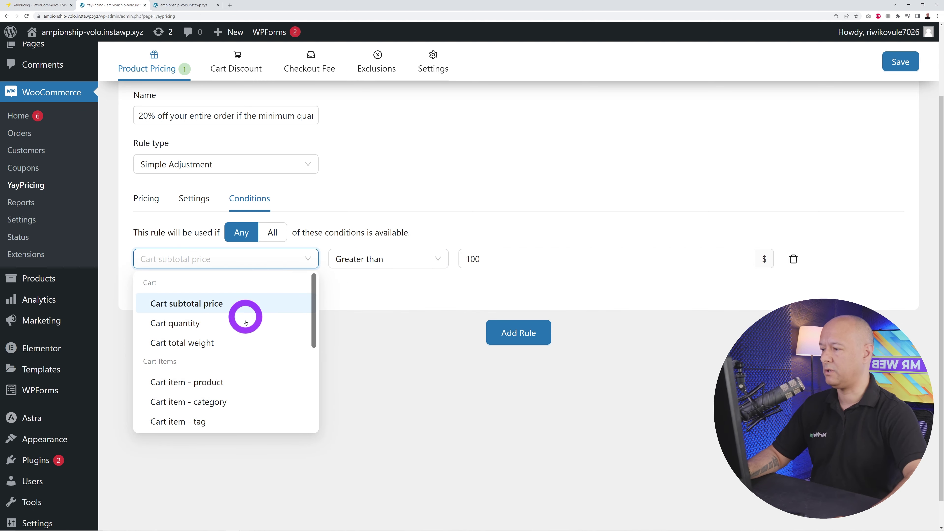
click(188, 326)
click(407, 259)
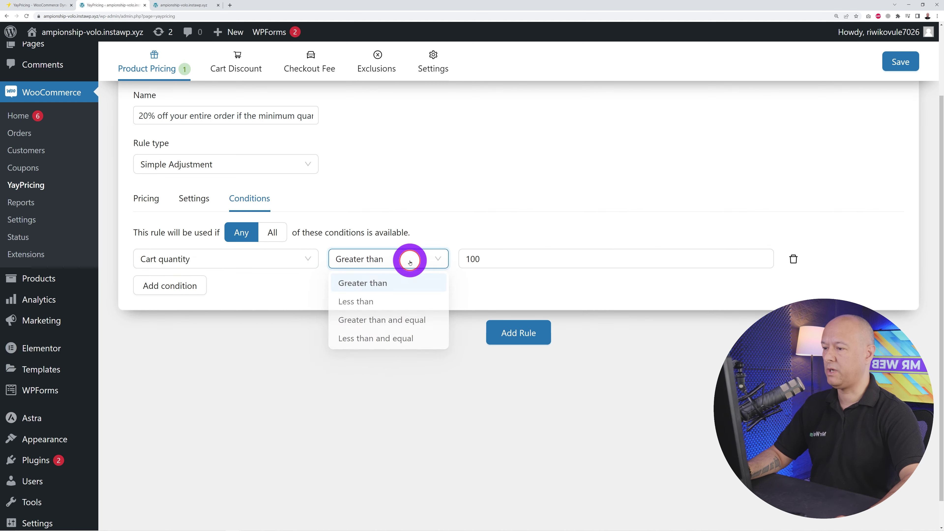
click(407, 259)
double_click(468, 259)
text(4)
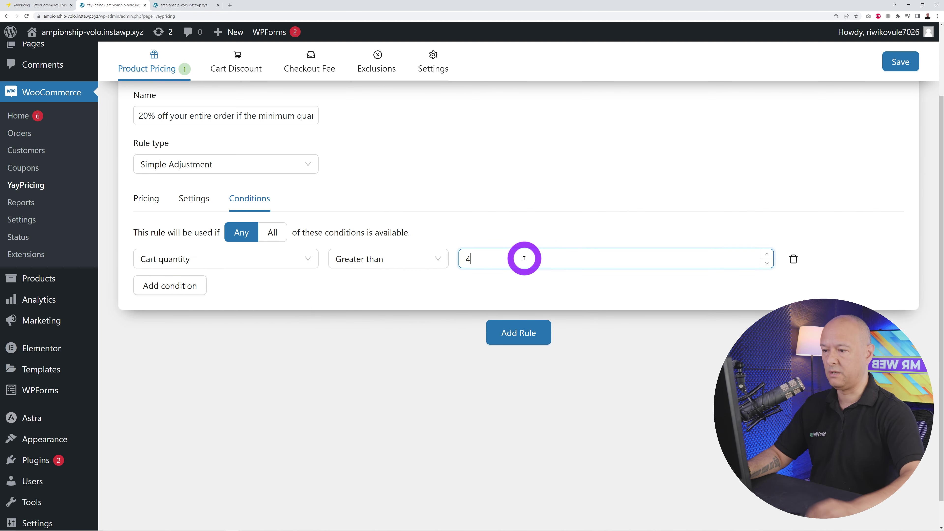
click(365, 380)
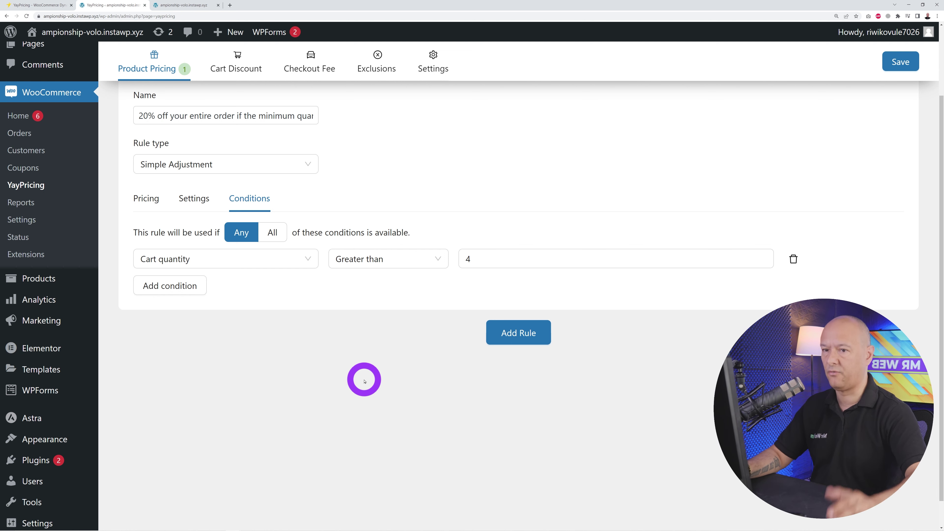
click(892, 63)
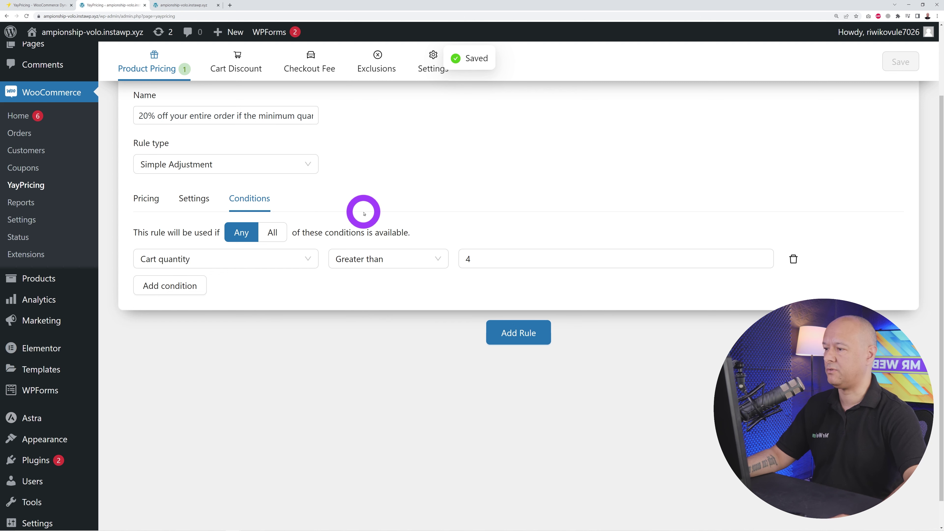
click(184, 5)
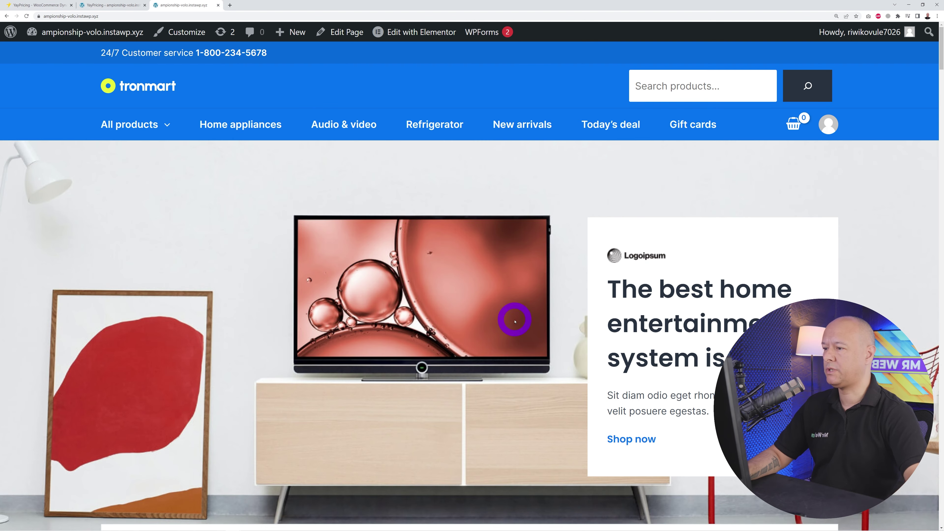
Add four phones from the Gadgets category to the cart and view the cart.
scroll(515, 321, down, 10)
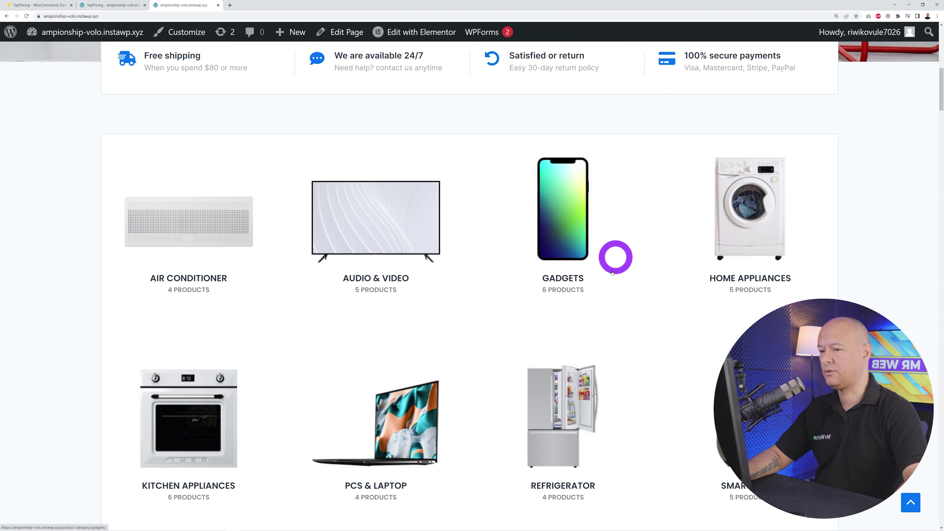
click(573, 246)
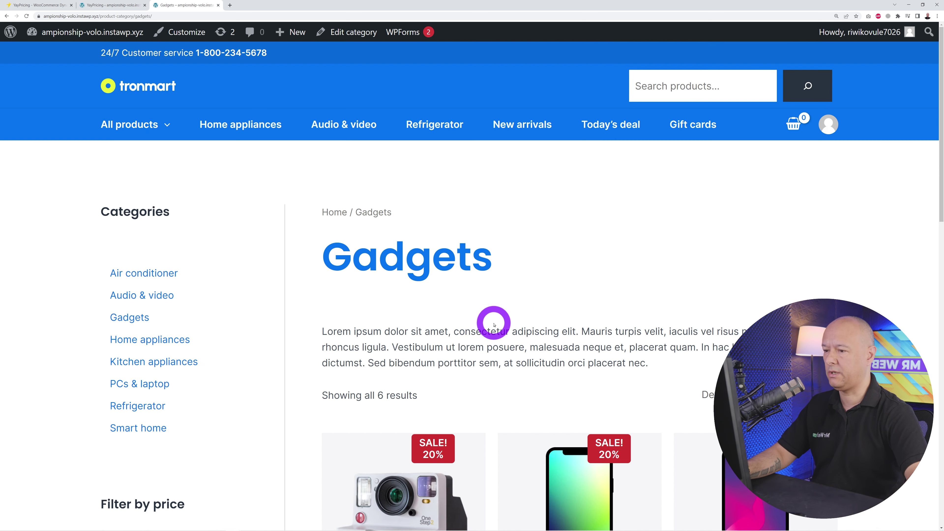
scroll(494, 325, down, 5)
click(564, 293)
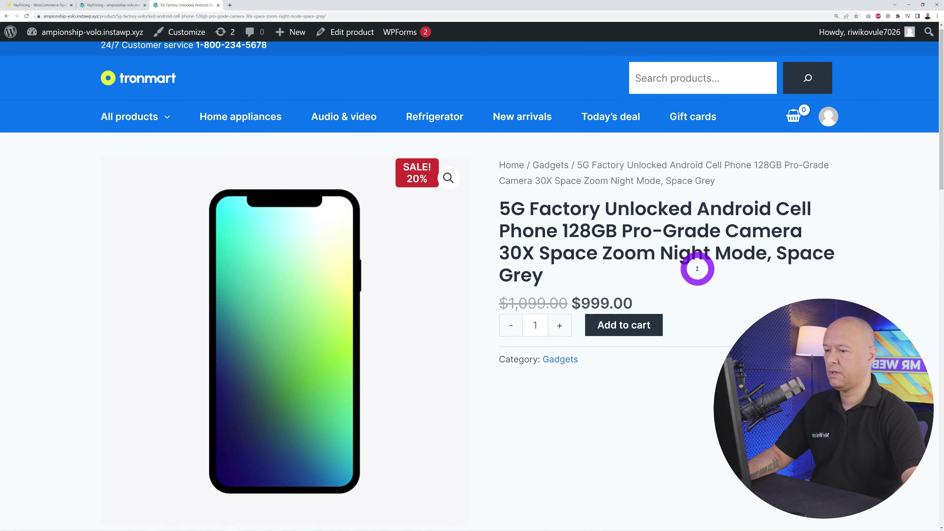
click(560, 335)
click(562, 337)
click(635, 333)
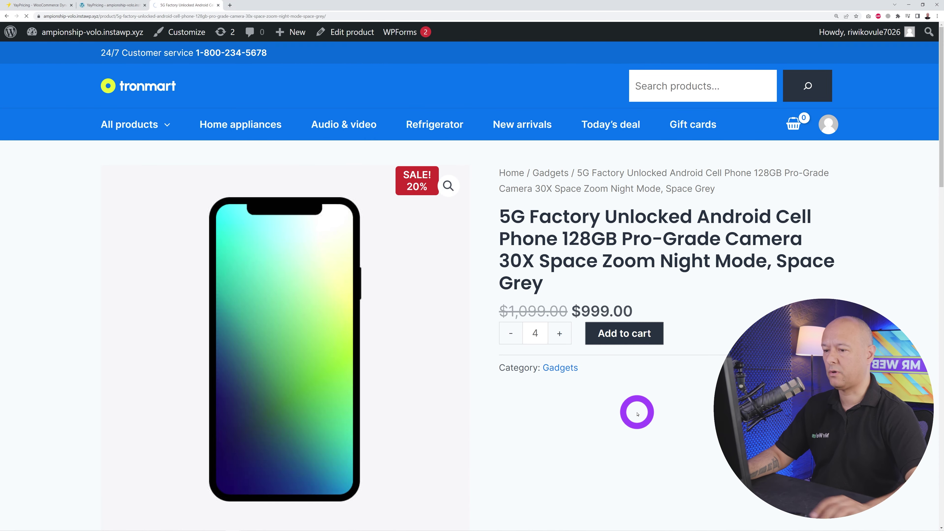
middle_click(785, 192)
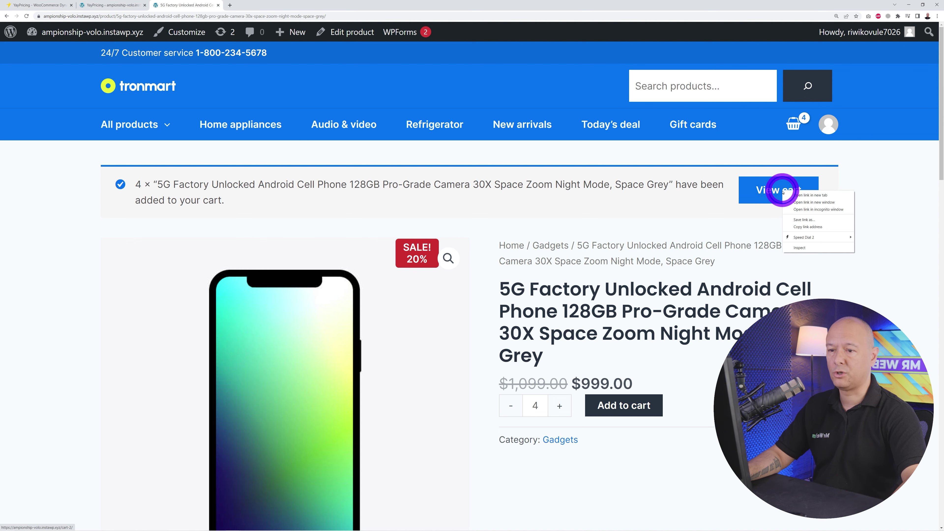
click(249, 5)
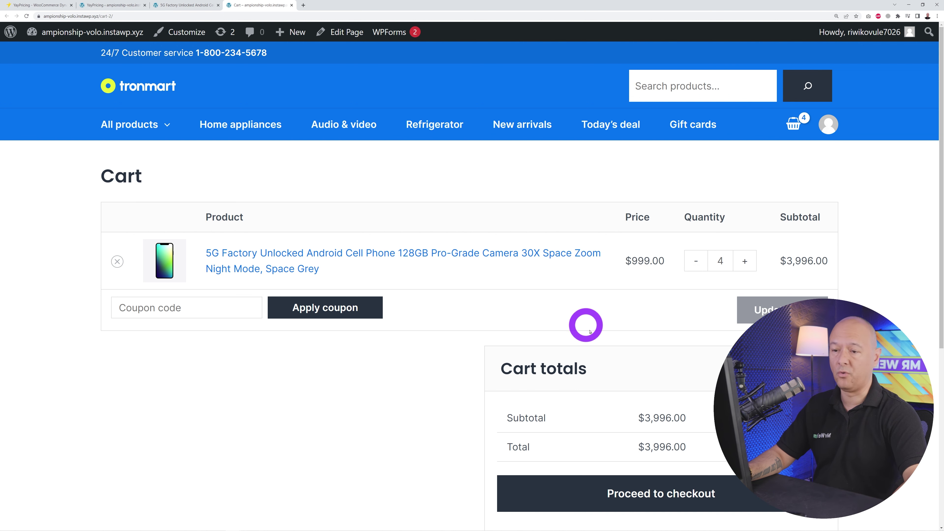
Test phone quantity 5 then 4, add the OLED TV, and reload the cart totalling $4,516.00.
click(745, 260)
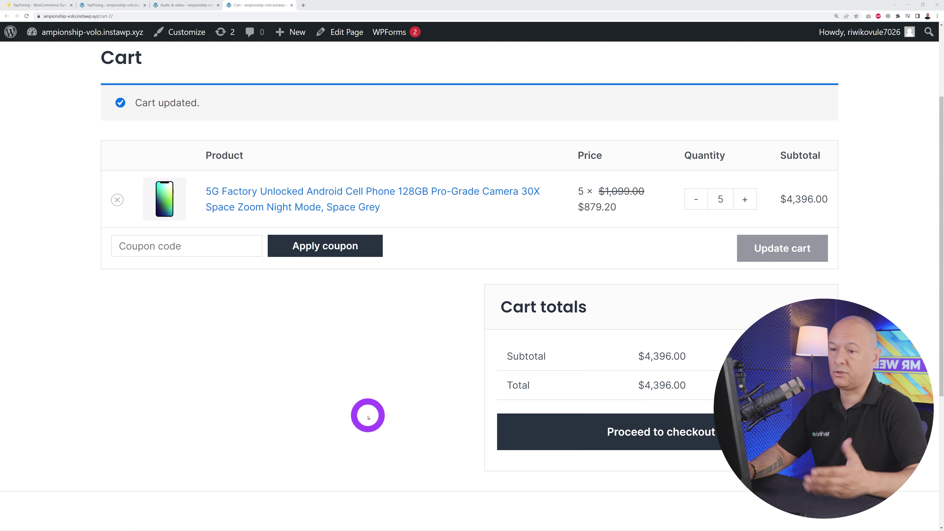
click(691, 201)
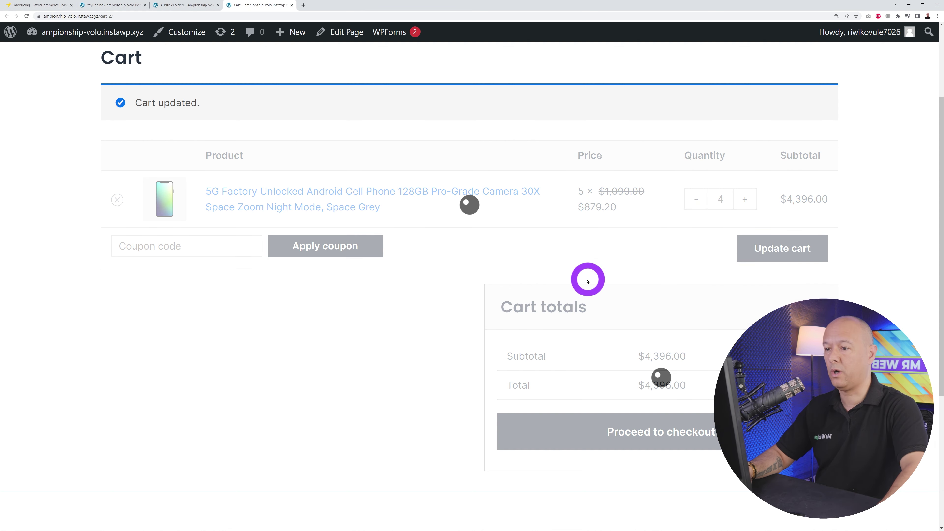
click(195, 5)
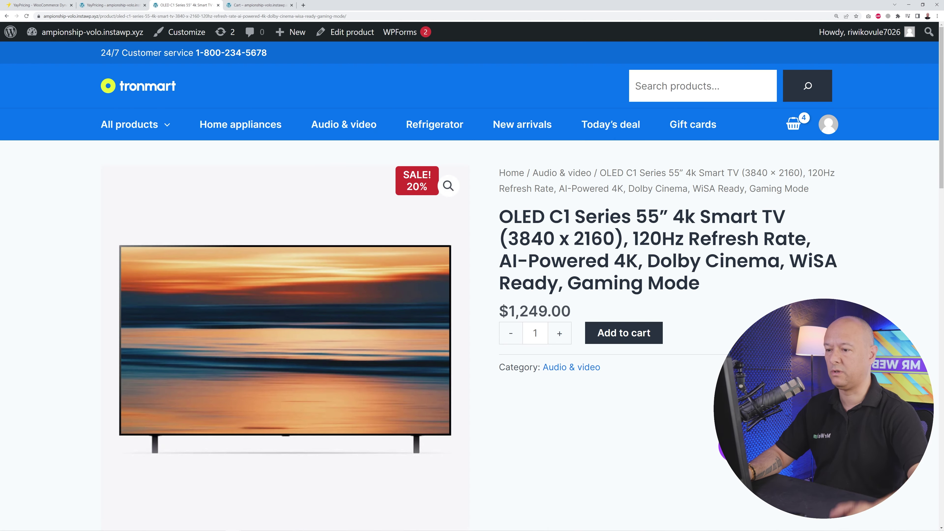
click(614, 331)
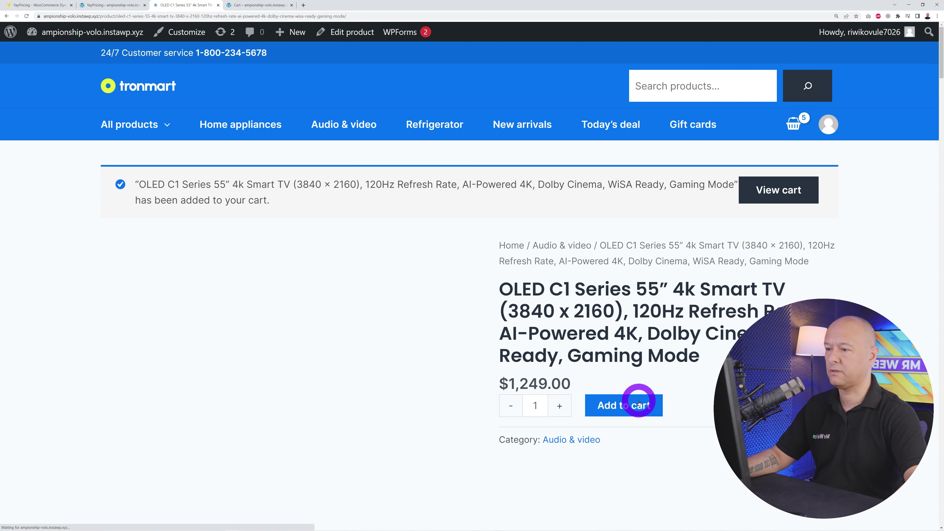
click(256, 6)
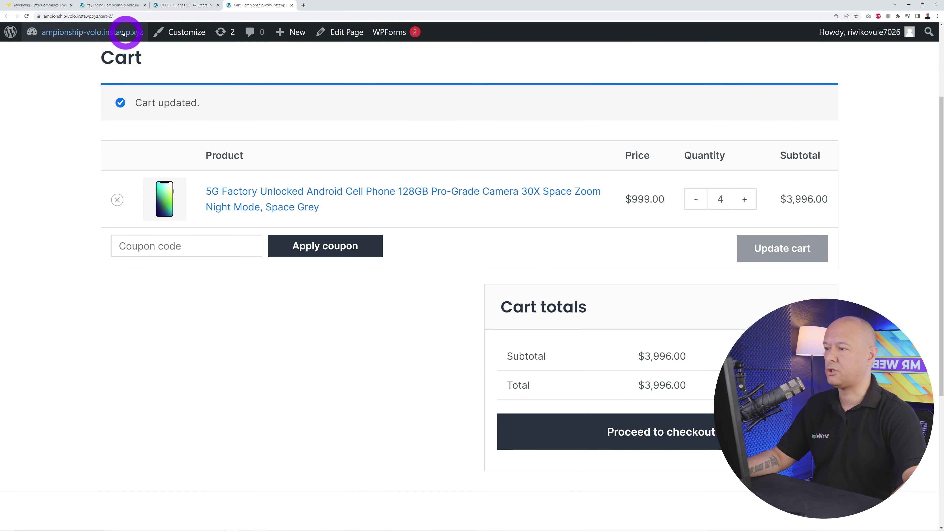
click(26, 16)
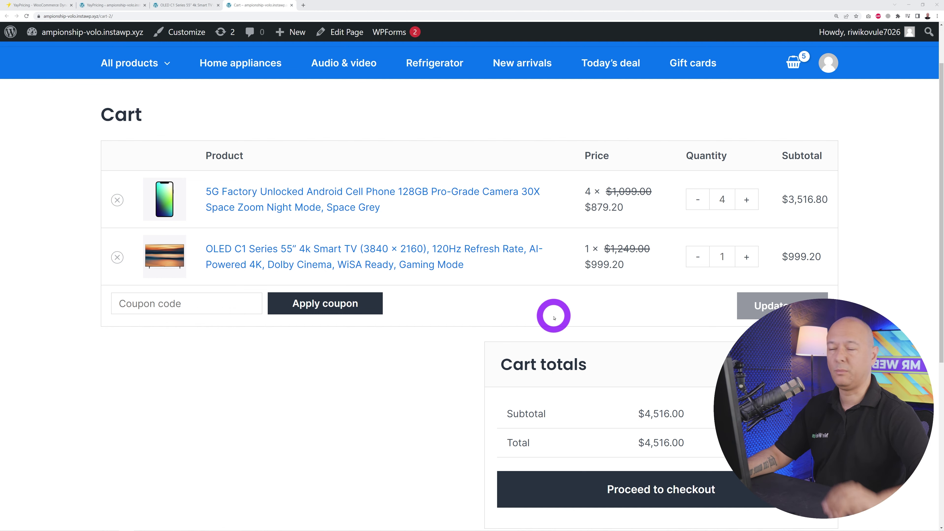
click(104, 5)
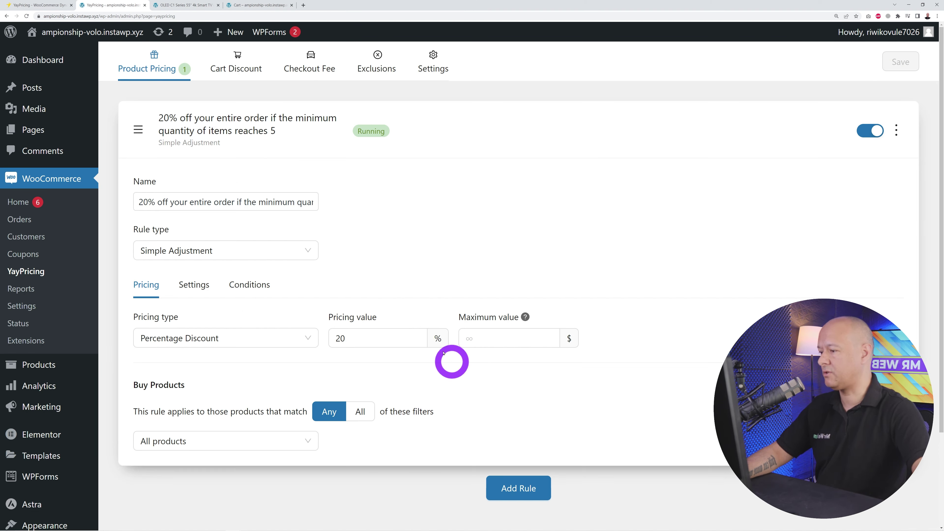
Enable the cart price tooltip 'You're getting this discount: [discount_value] off' and save the rule.
click(194, 286)
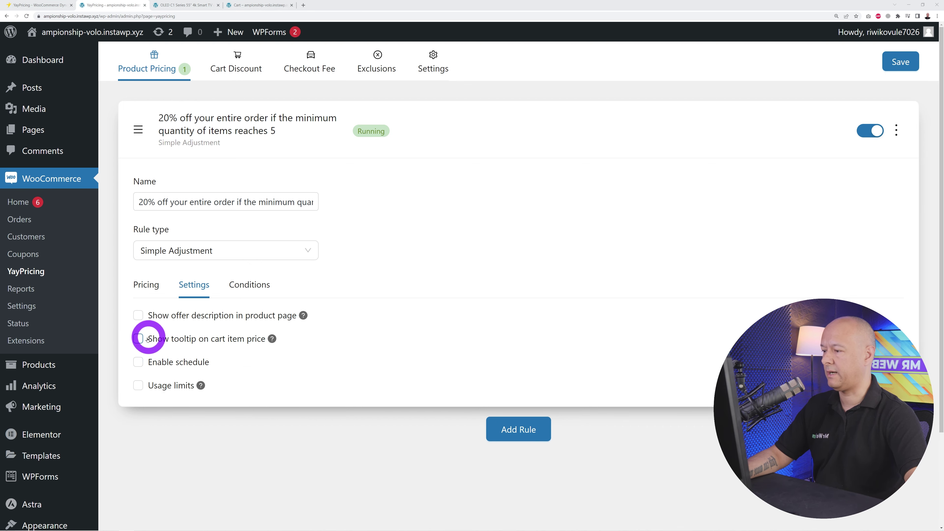
click(138, 339)
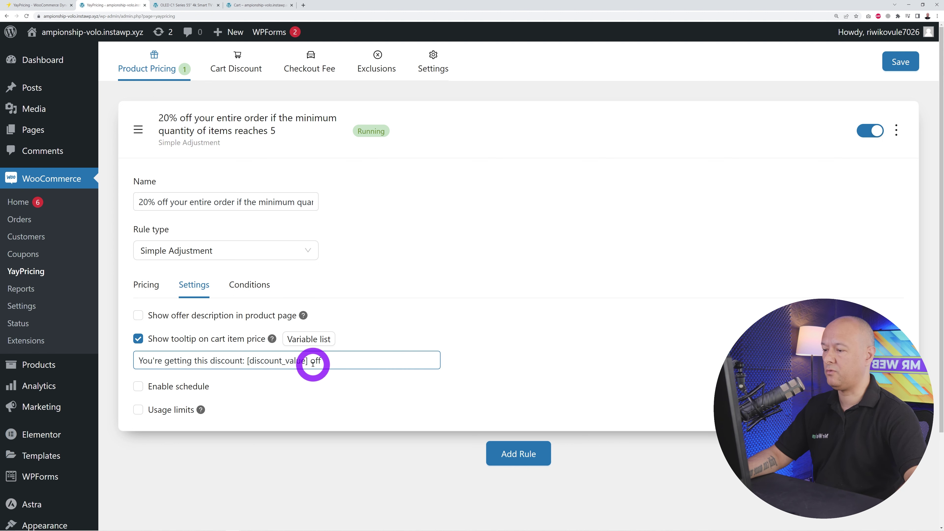
click(136, 359)
drag(137, 360, 216, 361)
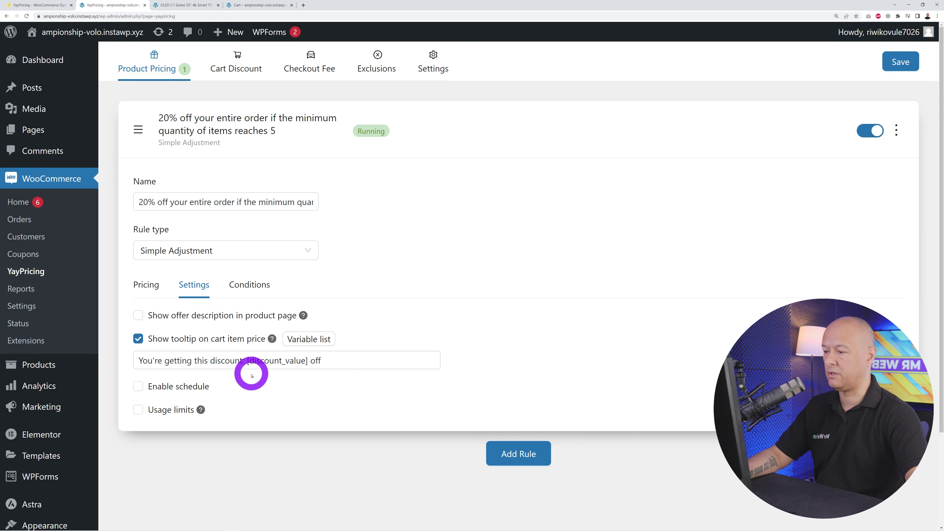
drag(247, 360, 307, 361)
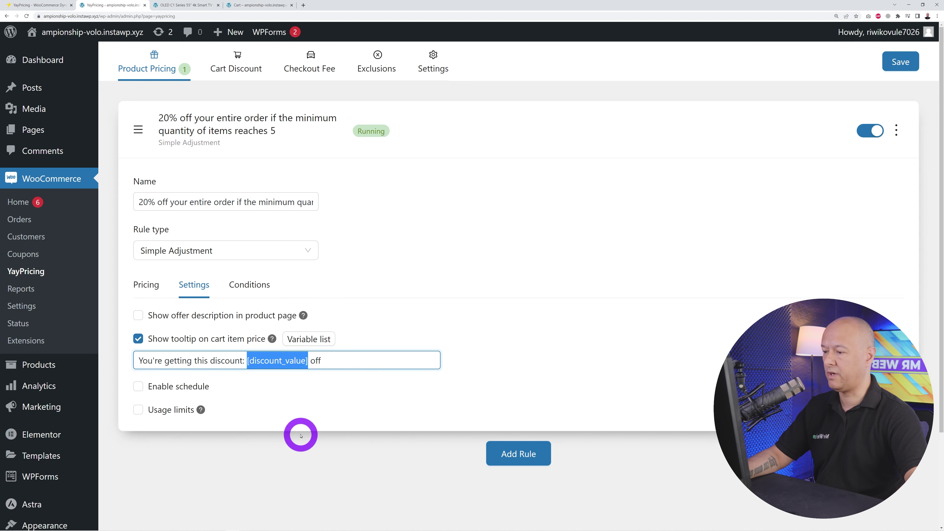
click(298, 409)
click(319, 339)
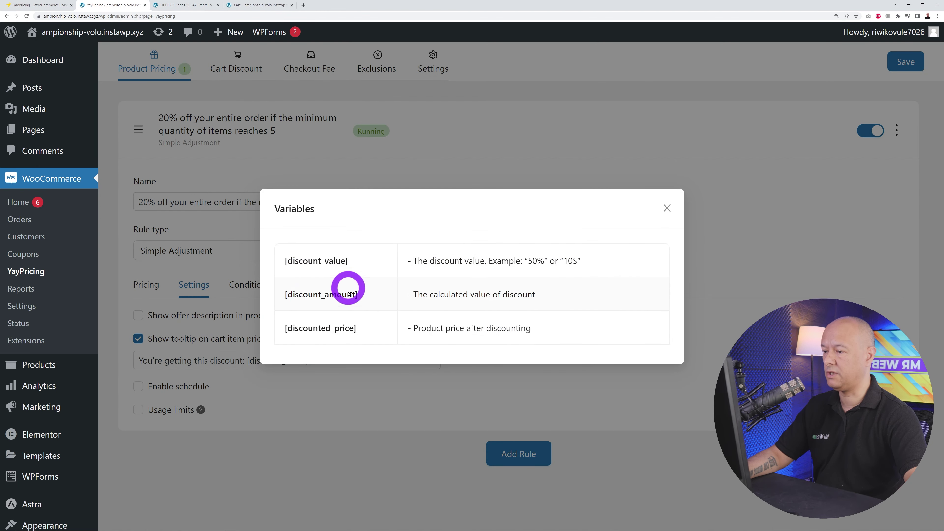
click(668, 208)
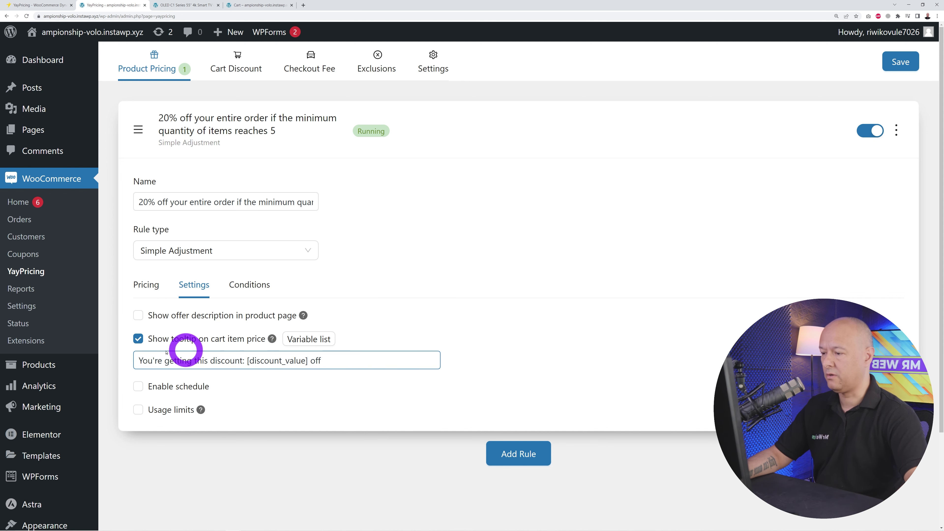
click(900, 61)
click(257, 5)
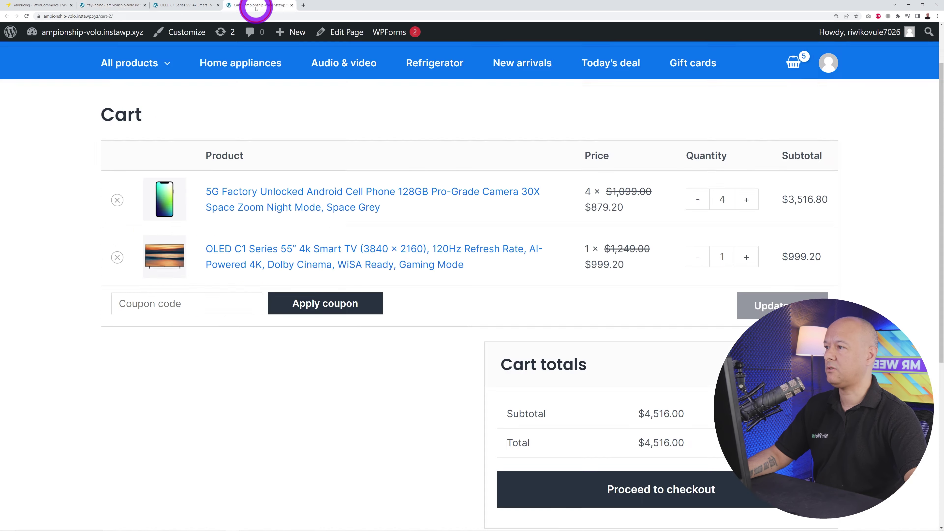
Reload the Tronmart cart and view the 'You're getting this discount: 20% off' price tooltip.
click(28, 17)
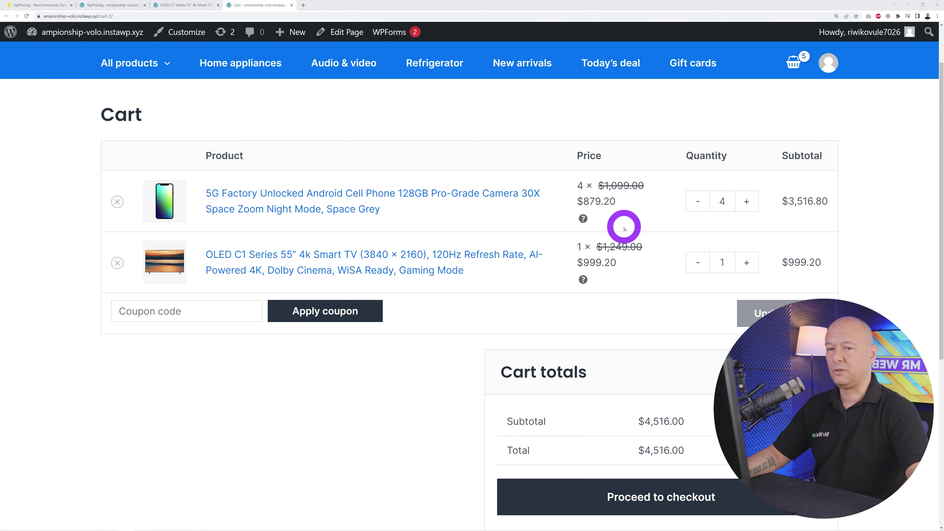
mouse_move(583, 219)
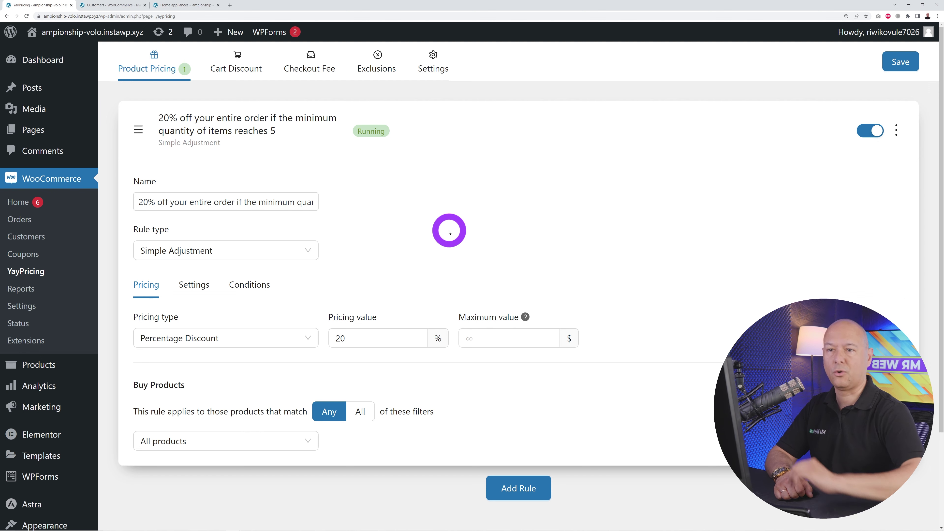
Create a custom Sample cart discount rule with a 100 $ fixed discount, then view WooCommerce Customers.
click(237, 67)
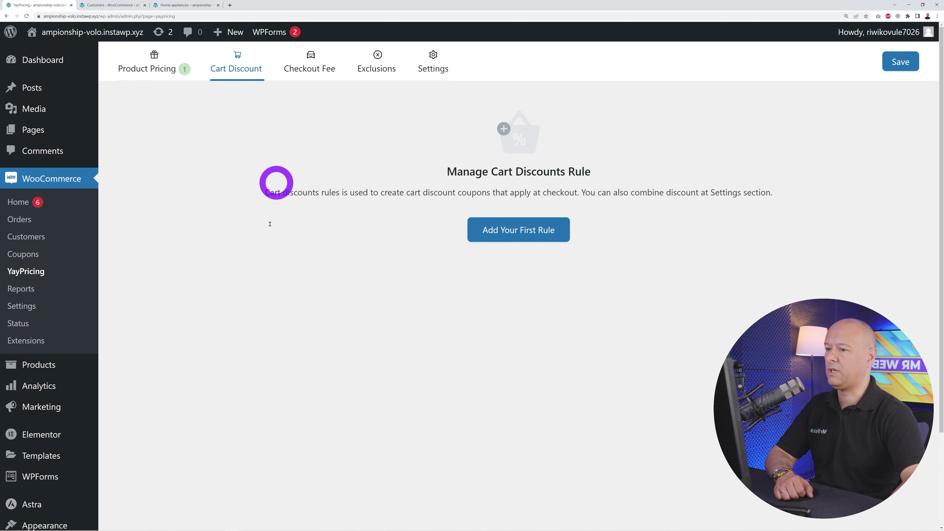
click(473, 238)
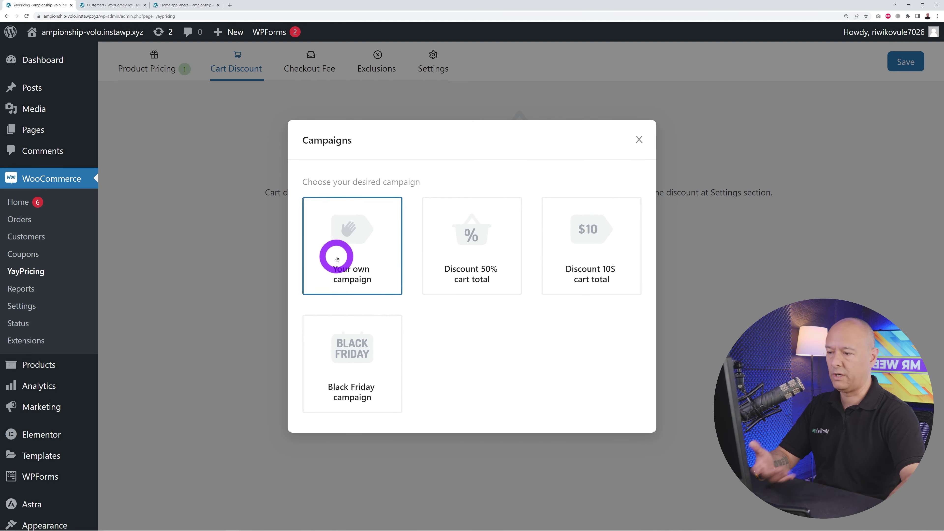
click(353, 279)
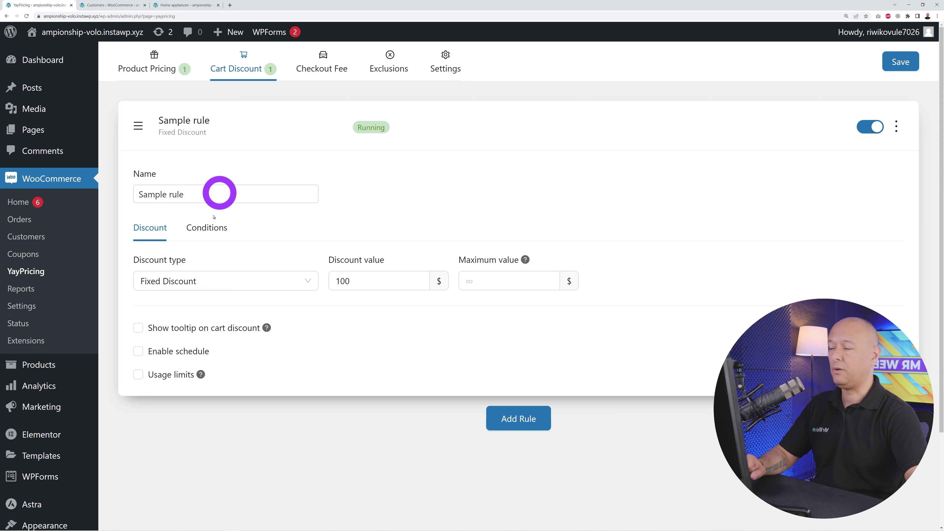
click(112, 5)
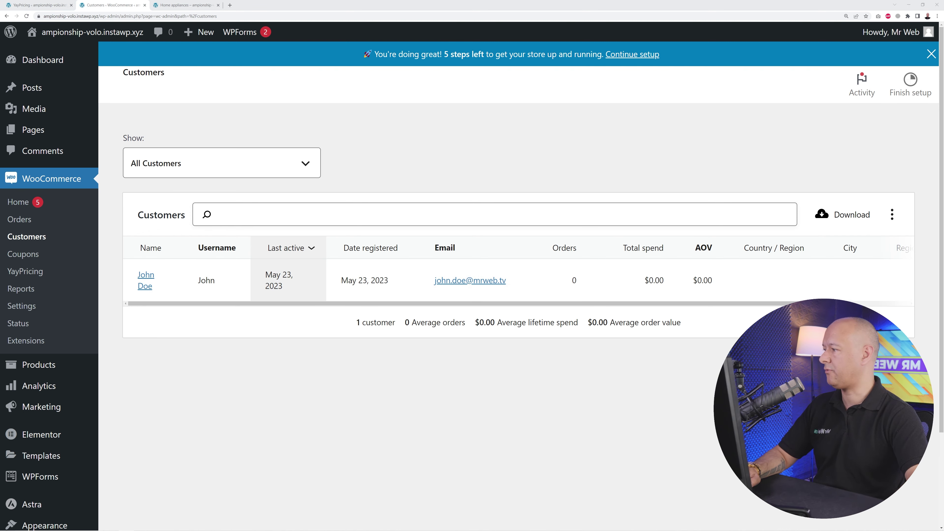
drag(0, 143, 529, 117)
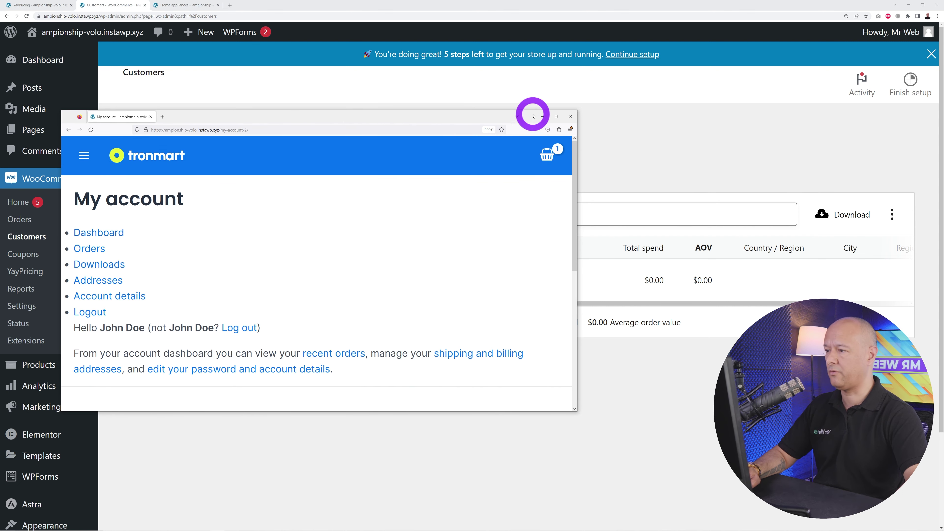
click(555, 118)
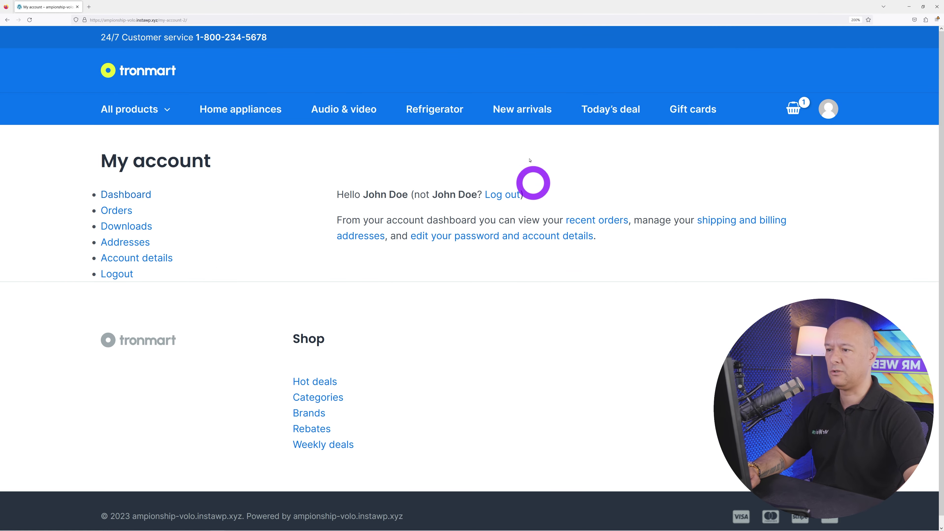
click(909, 6)
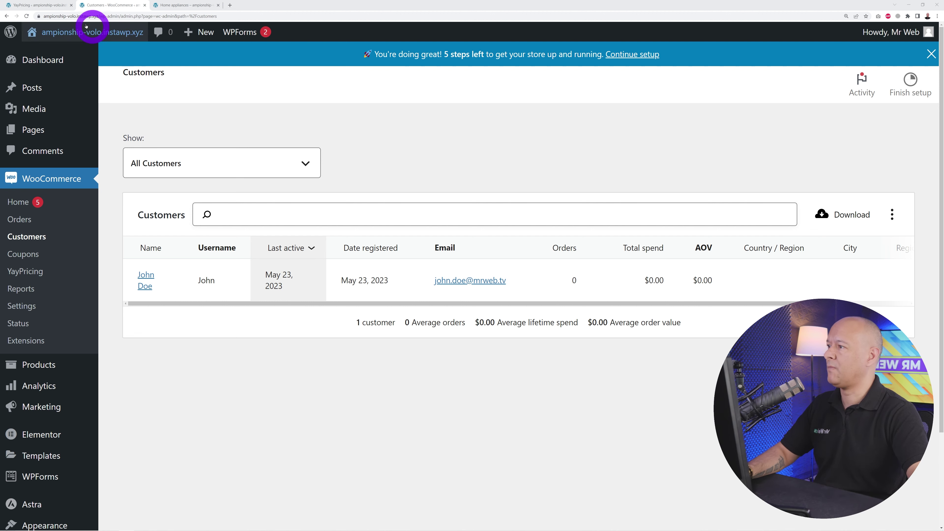
Rename the cart rule to '10% Off Your First Order' with a 10% Percentage Discount.
click(34, 5)
triple_click(212, 194)
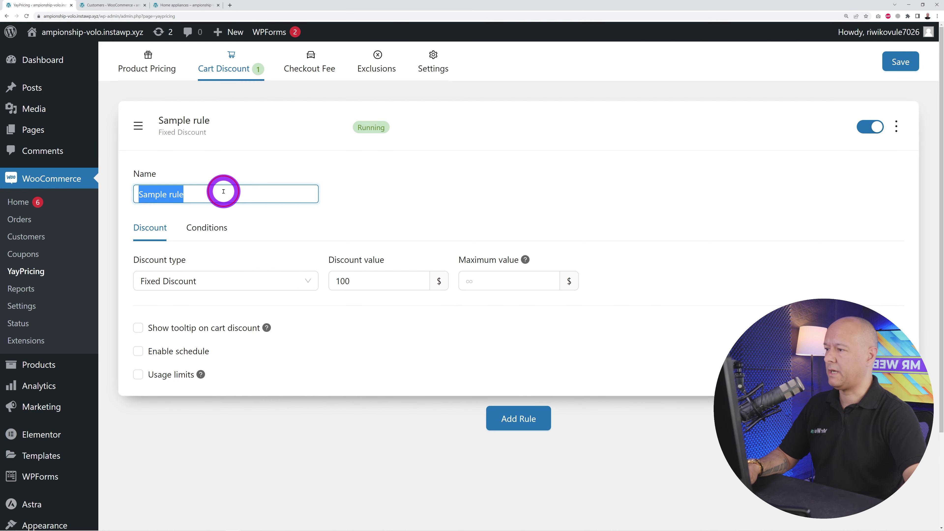
text(10% Off Your First Order)
click(371, 219)
click(331, 307)
click(310, 281)
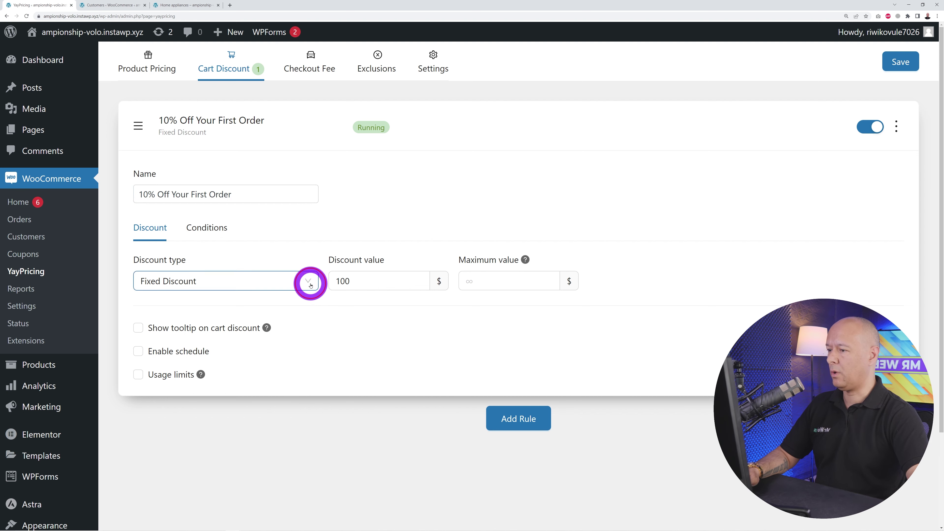
click(289, 327)
double_click(339, 281)
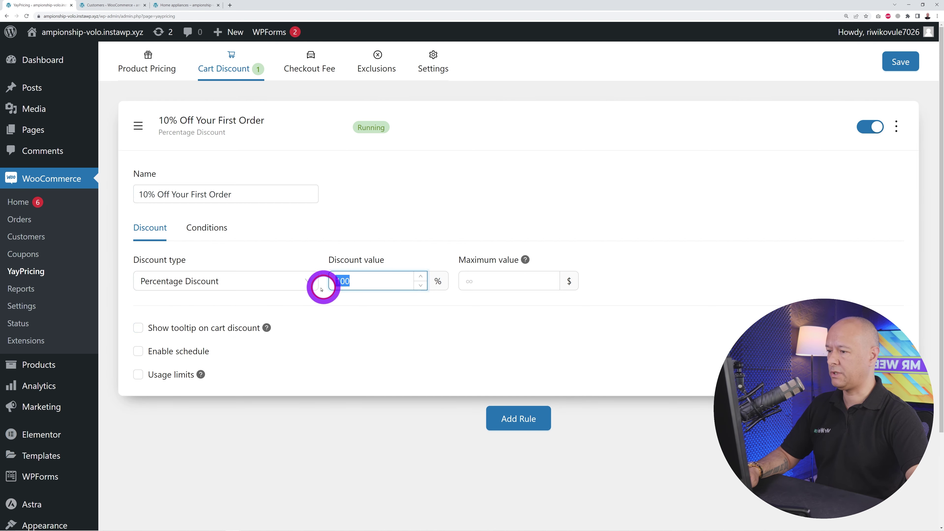
text(10)
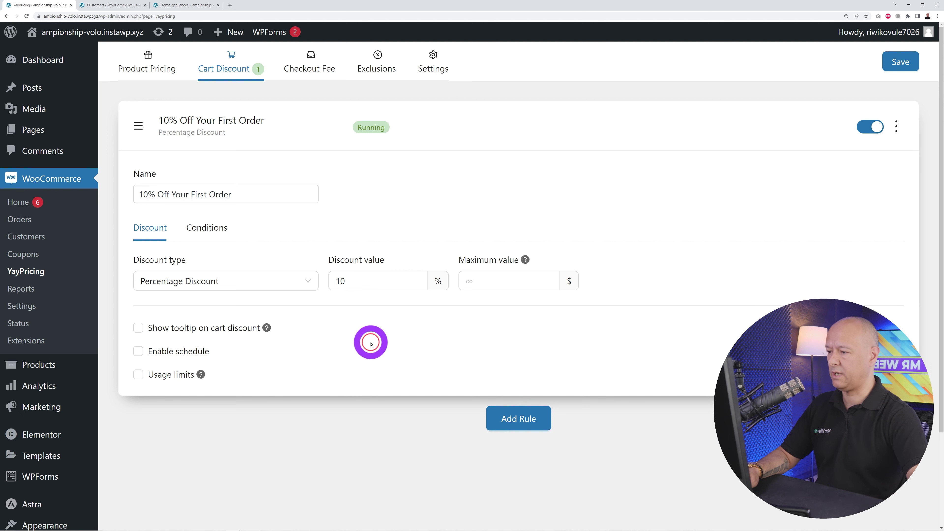
Add a condition requiring Customer order count Less than 1.
click(216, 227)
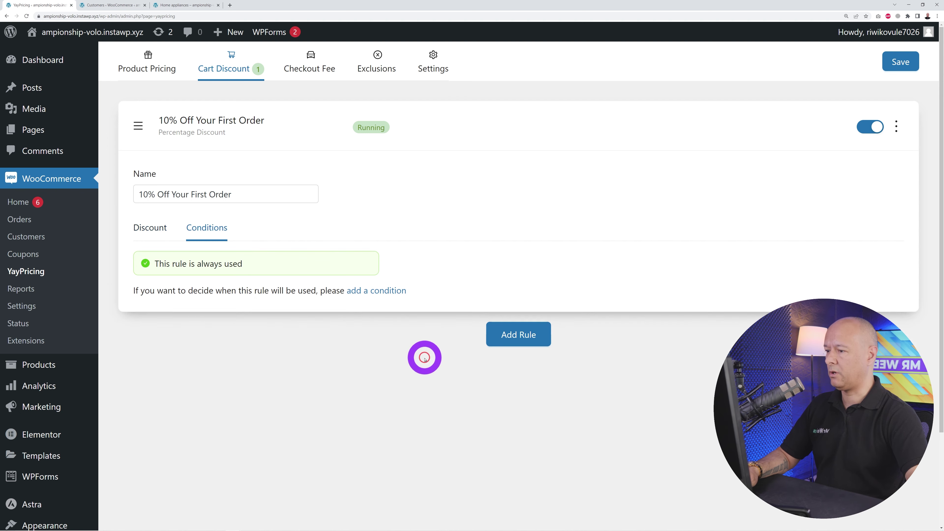
click(381, 292)
click(309, 289)
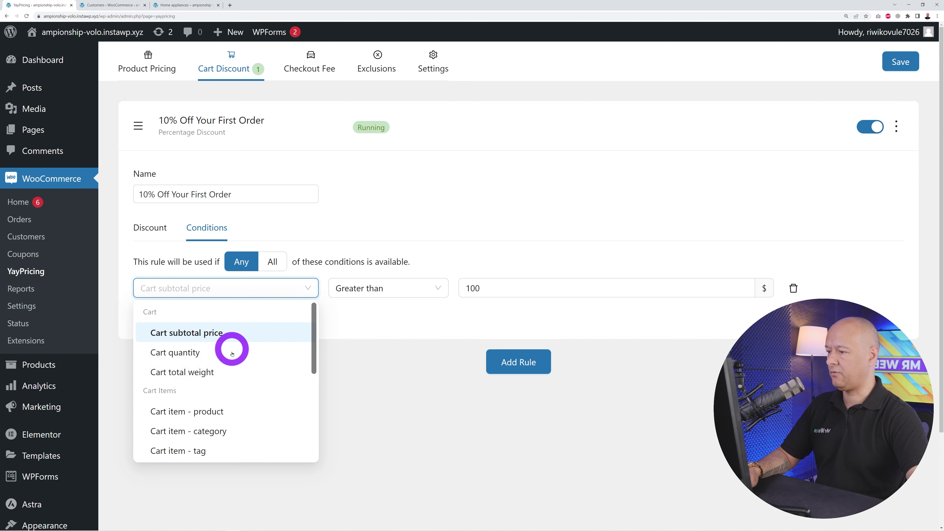
scroll(269, 389, down, 5)
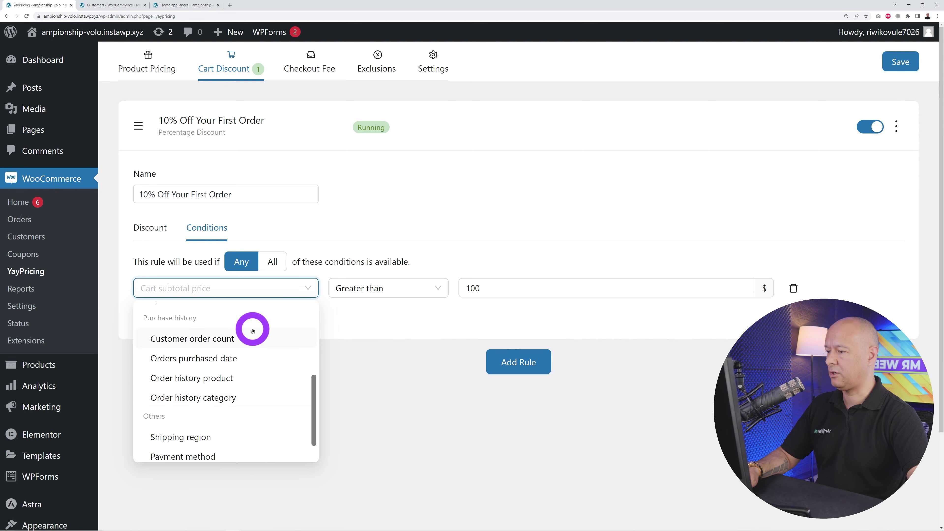
click(235, 343)
click(435, 288)
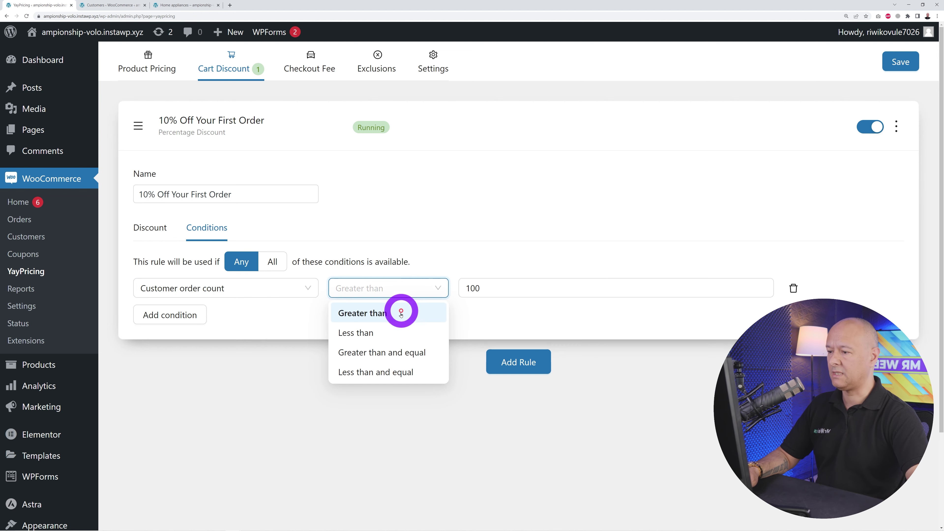
click(393, 334)
double_click(476, 289)
text(1)
click(516, 317)
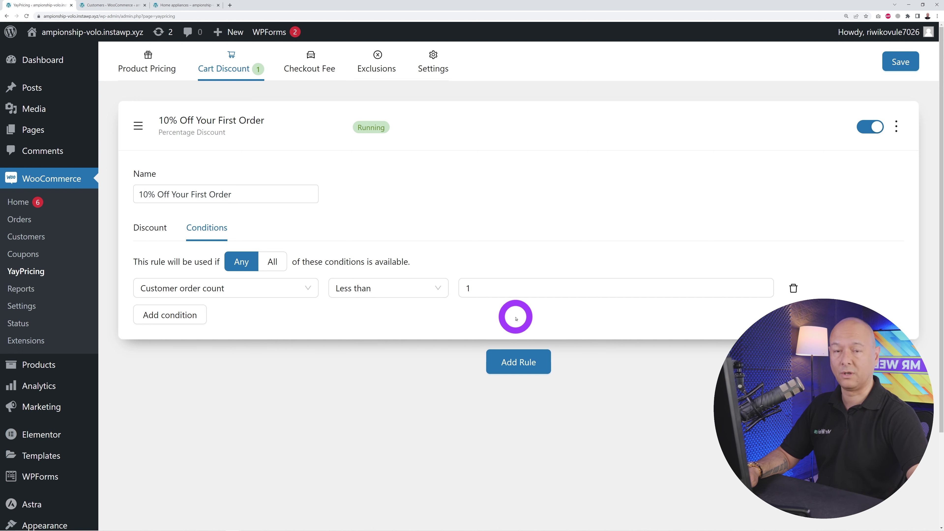
Recheck the customers list, then save the first-order discount rule.
click(122, 6)
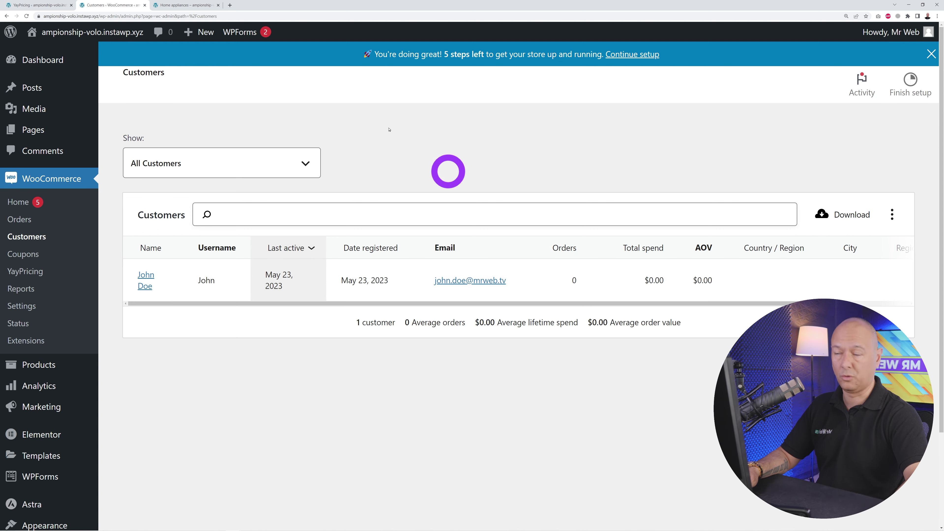
click(55, 8)
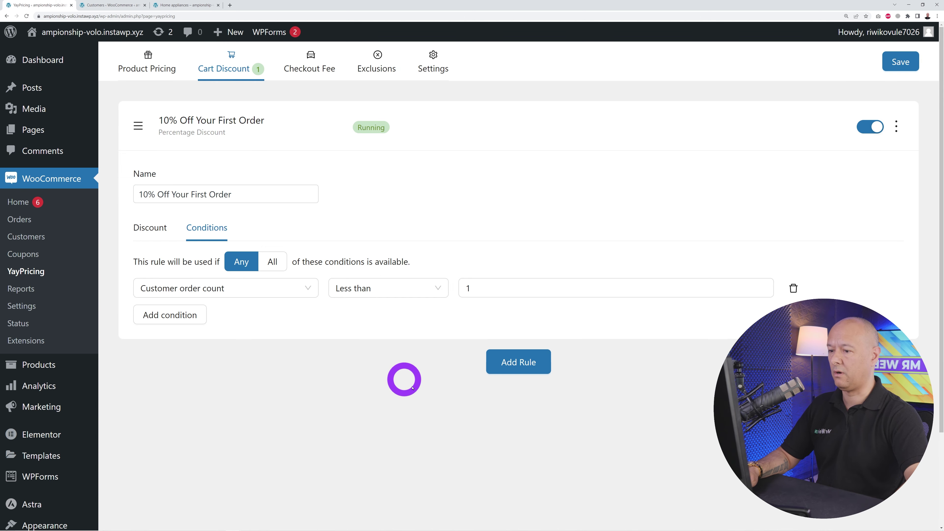
click(900, 62)
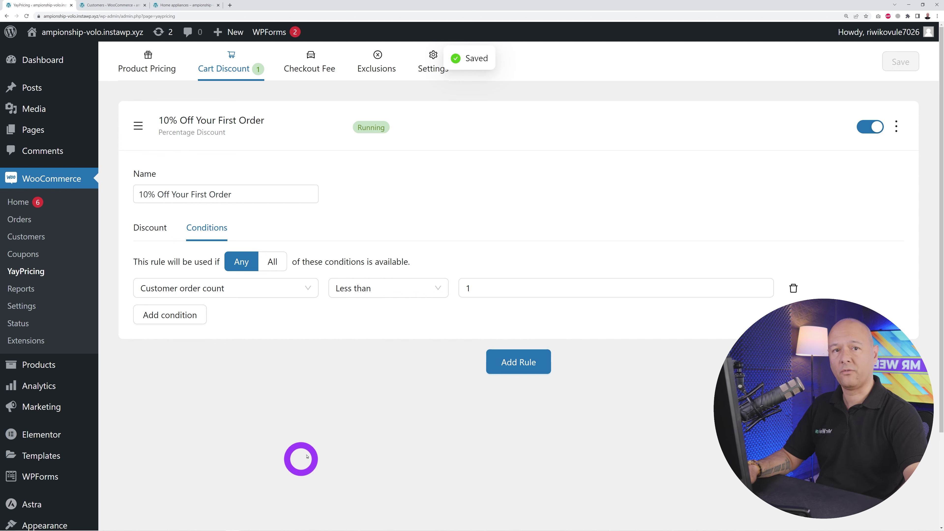
Add the 75-Inch Neo QLED TV from Audio & video to the cart and check the $1,466.10 total.
key(alt+Tab)
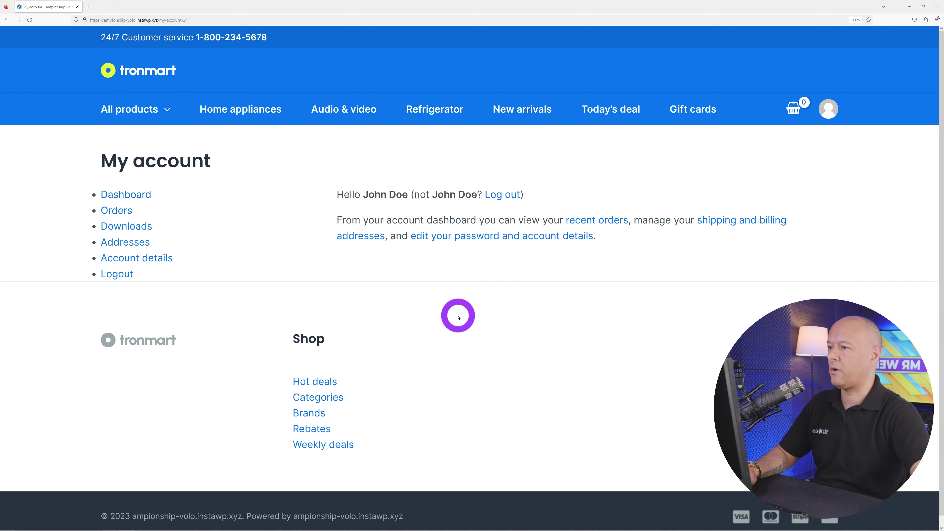
click(360, 112)
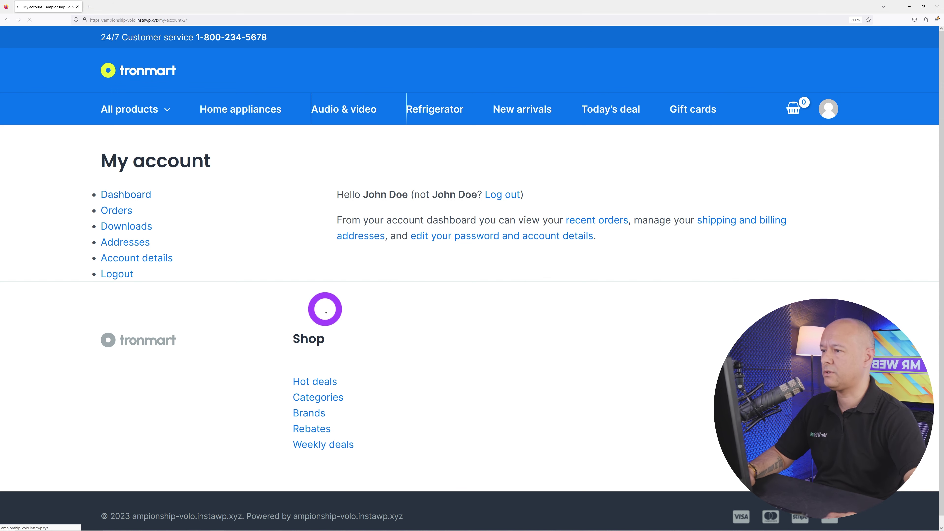
scroll(369, 333, down, 5)
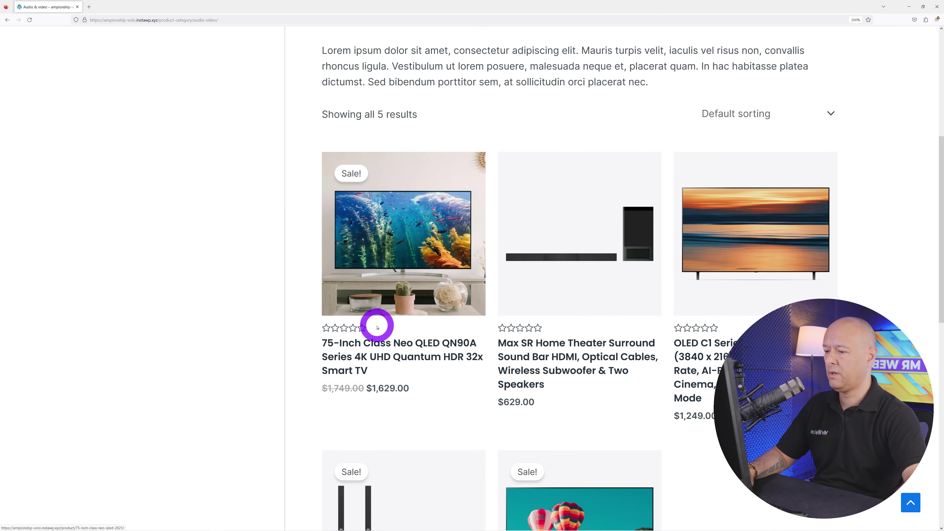
click(413, 289)
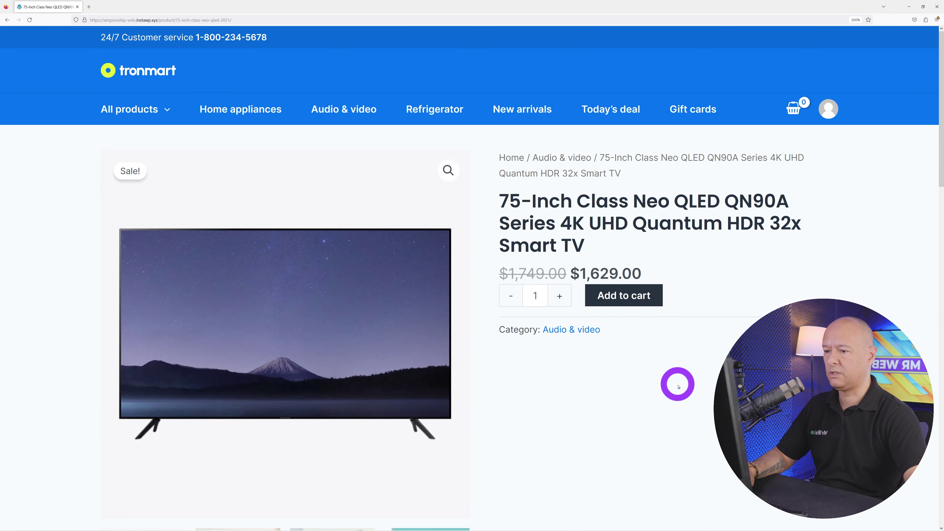
click(637, 297)
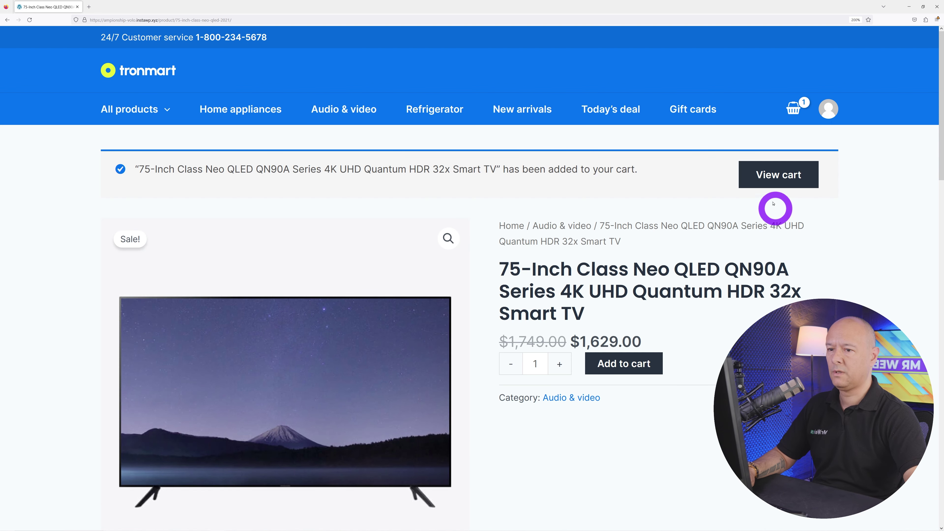
click(770, 183)
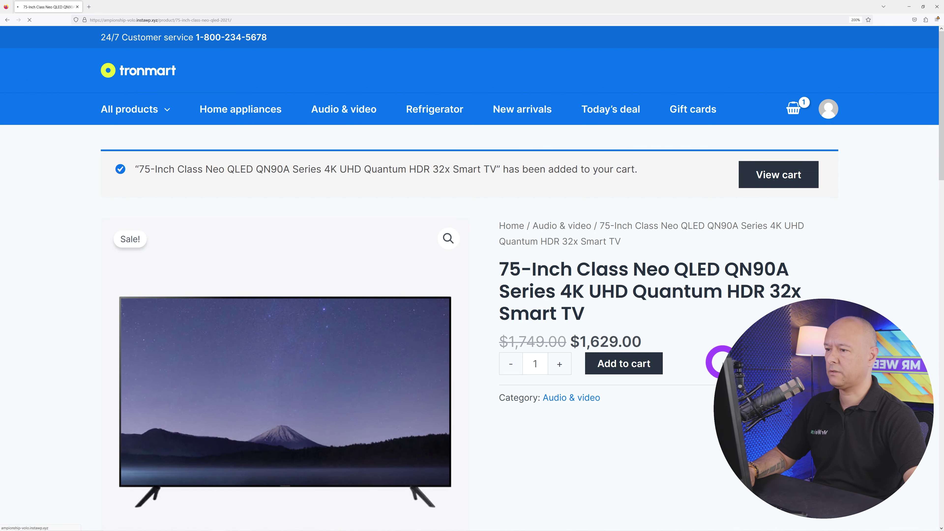
scroll(472, 275, down, 3)
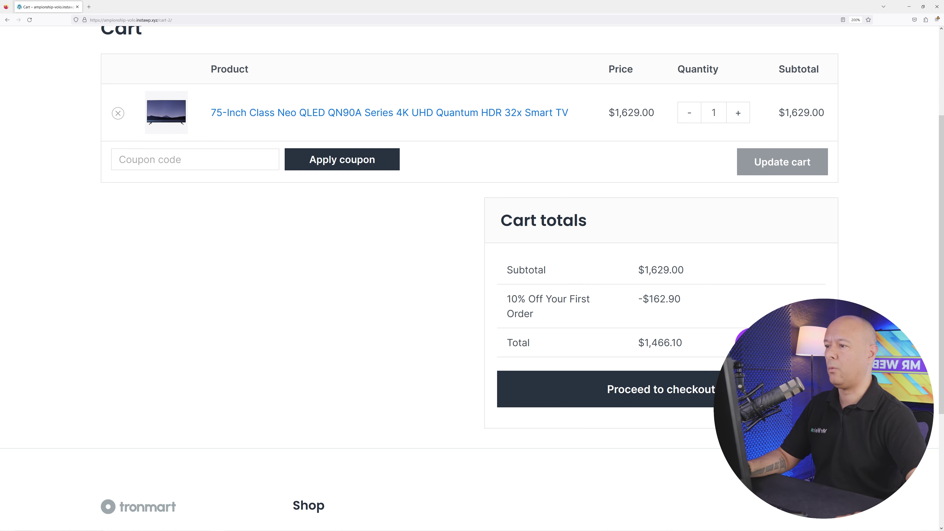
scroll(472, 261, up, 3)
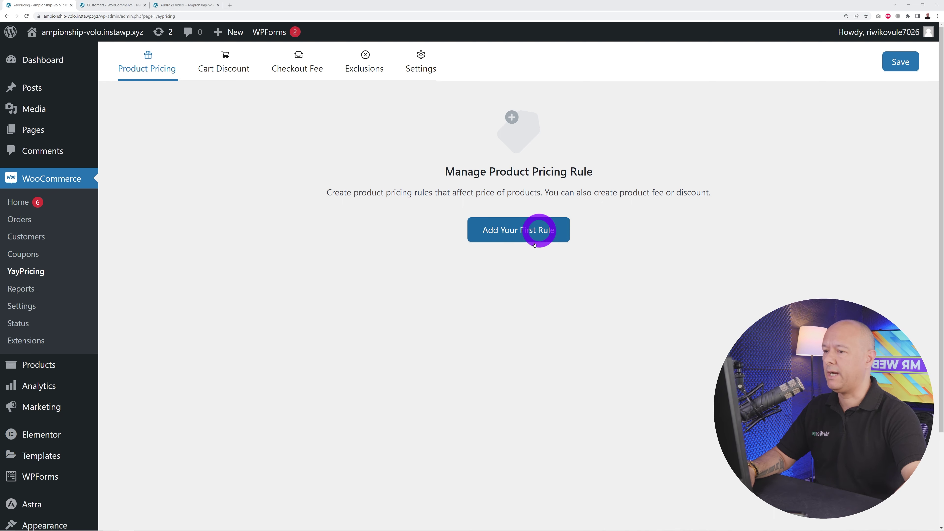
Start a blank product pricing rule named 'Save 20% when you spend $1000 on Audio Video'.
click(537, 232)
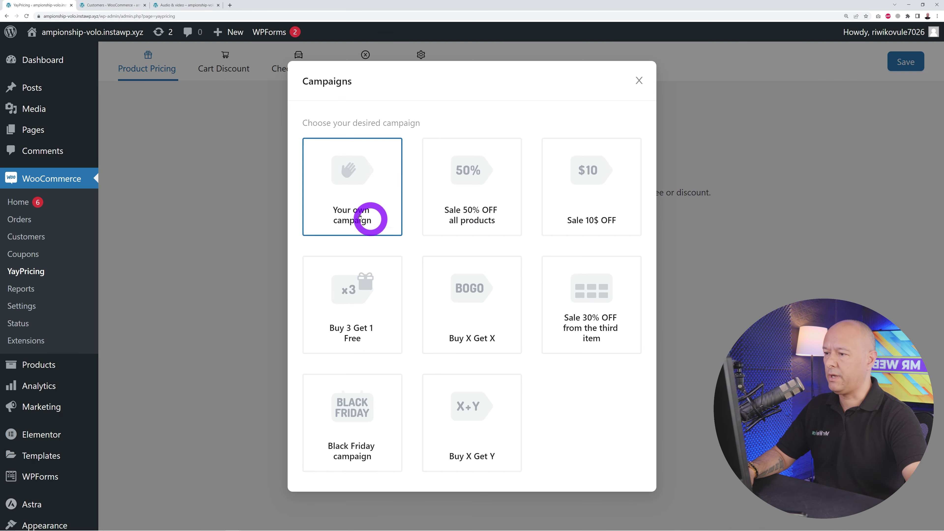
click(350, 218)
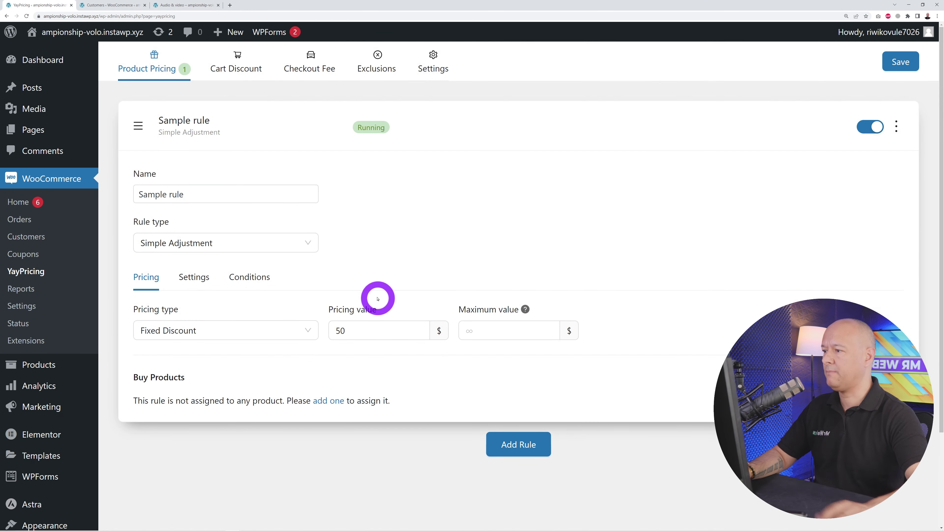
triple_click(251, 192)
text(Save 20% when you spend $1000 on Audio Video)
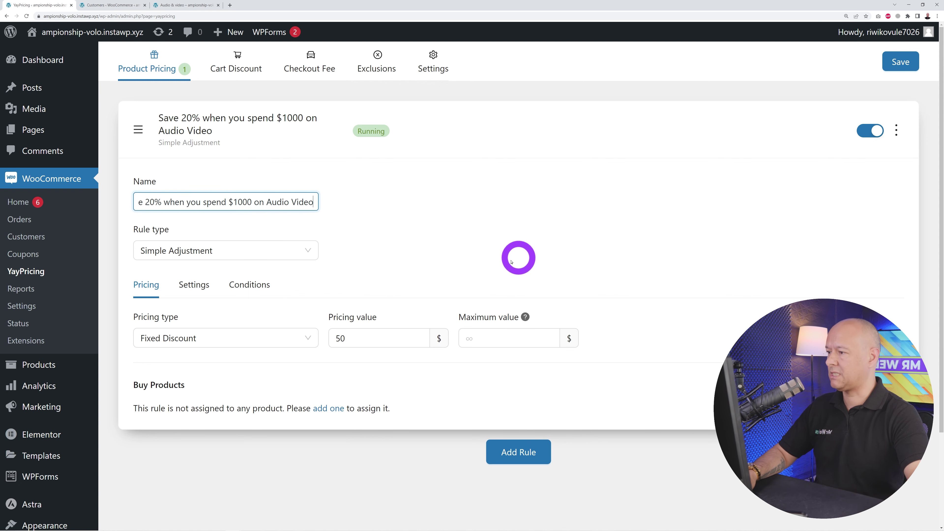
key(Home)
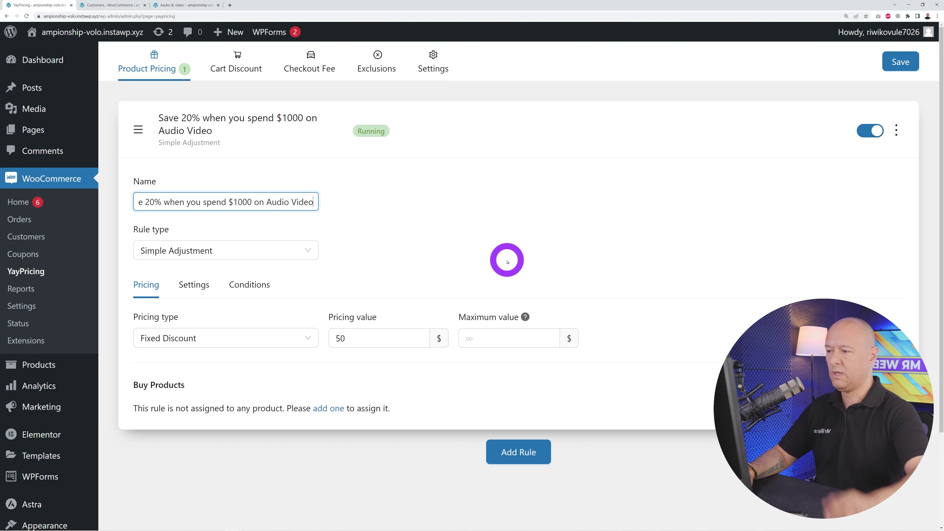
click(461, 241)
Set the rule to Simple Adjustment with a 20% Percentage Discount.
click(304, 253)
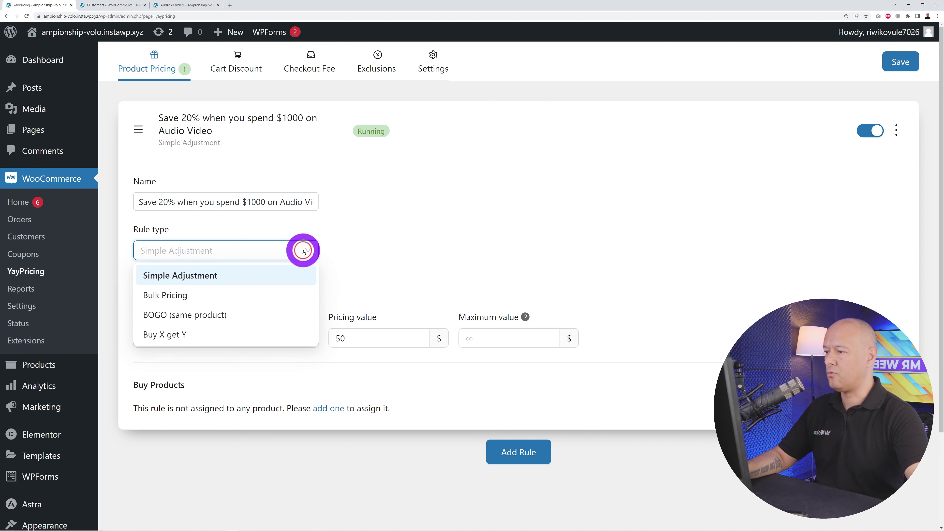
click(271, 278)
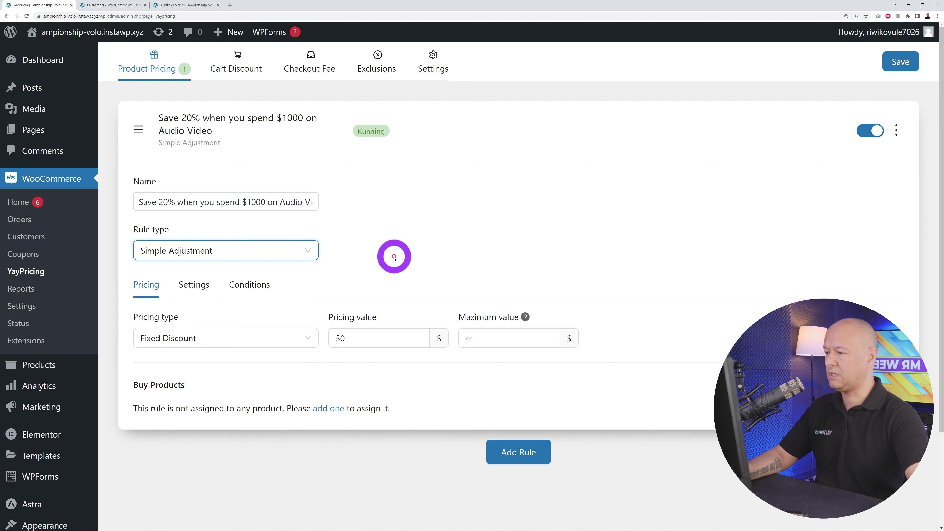
click(281, 338)
click(233, 382)
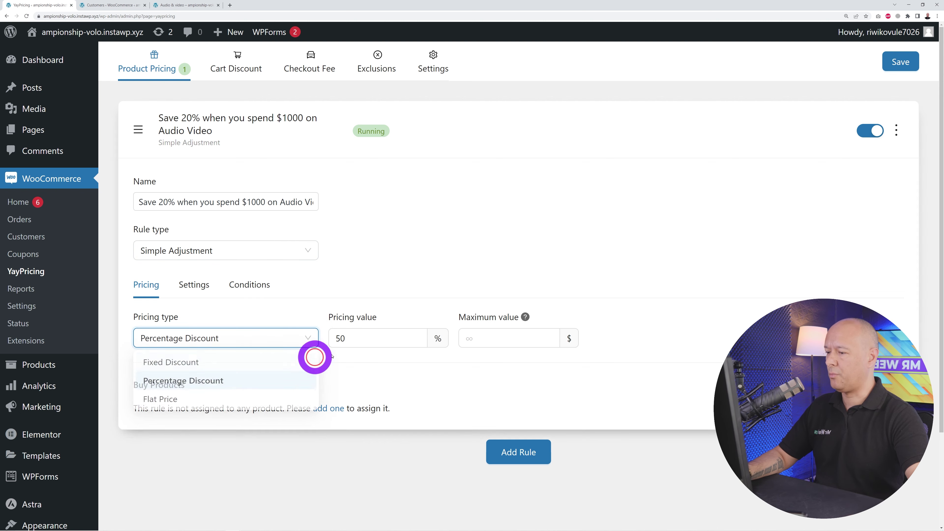
double_click(362, 337)
text(20)
click(457, 417)
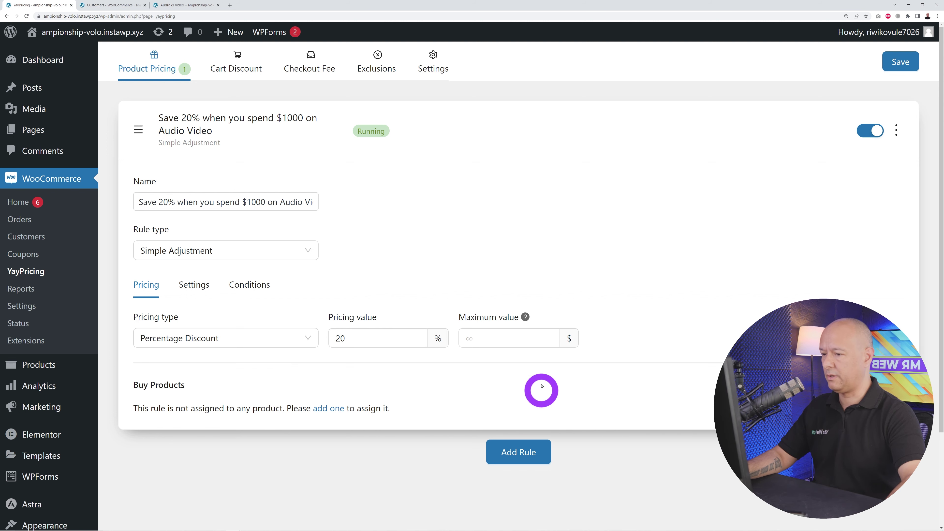
click(330, 409)
Replace the default Buy Products filter with Product category In list: Audio & video.
scroll(312, 411, down, 2)
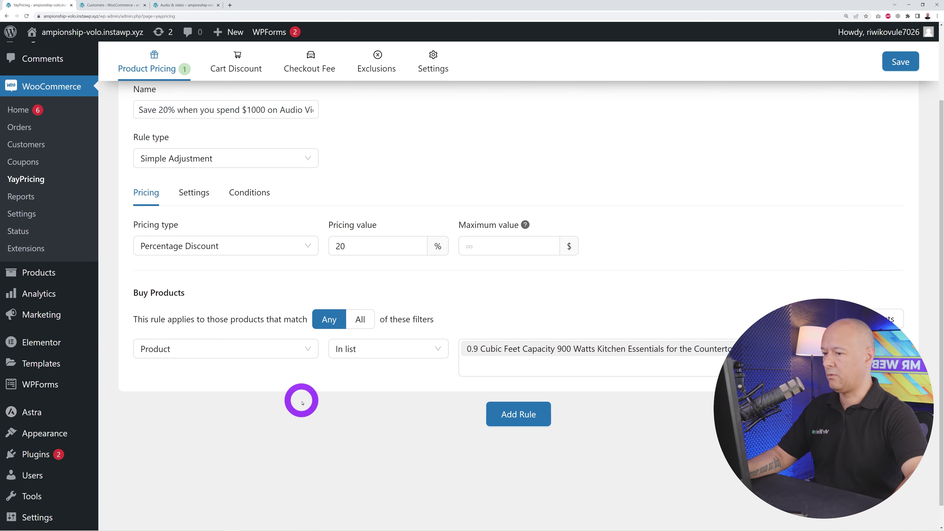
click(695, 350)
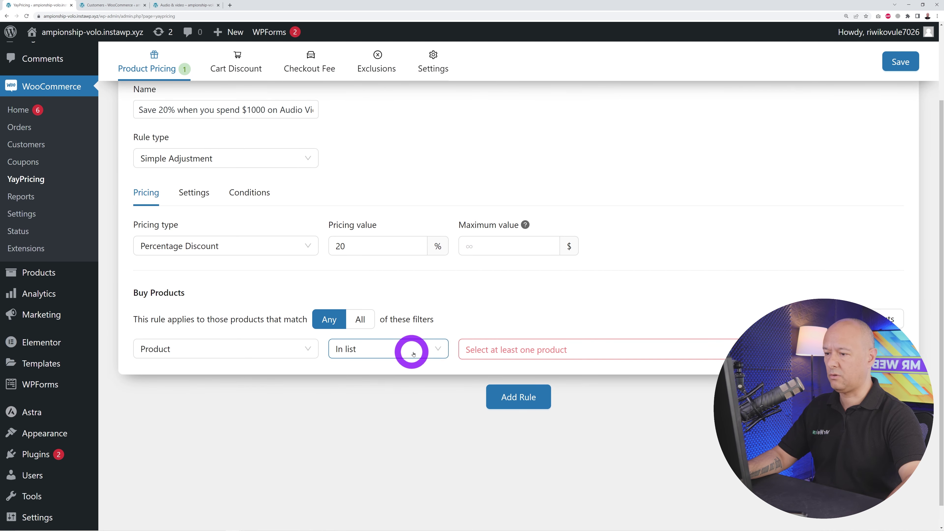
click(312, 351)
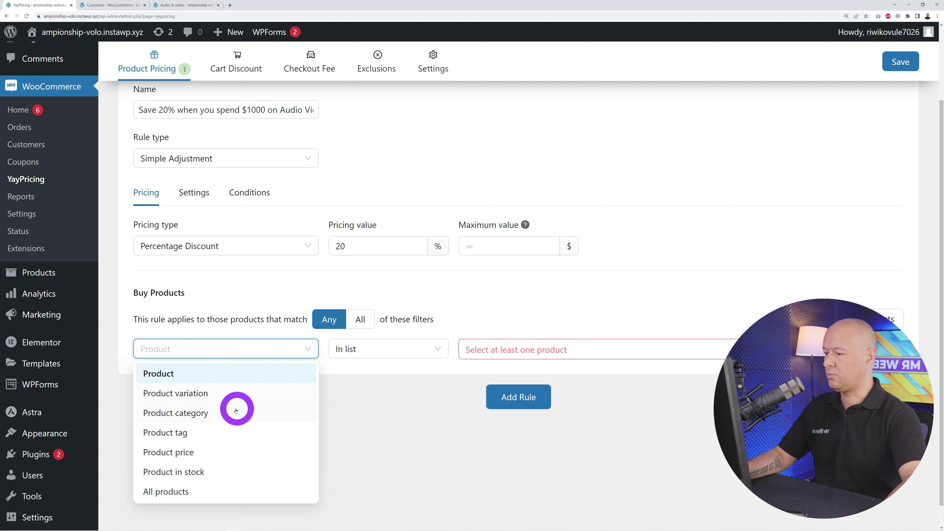
click(216, 416)
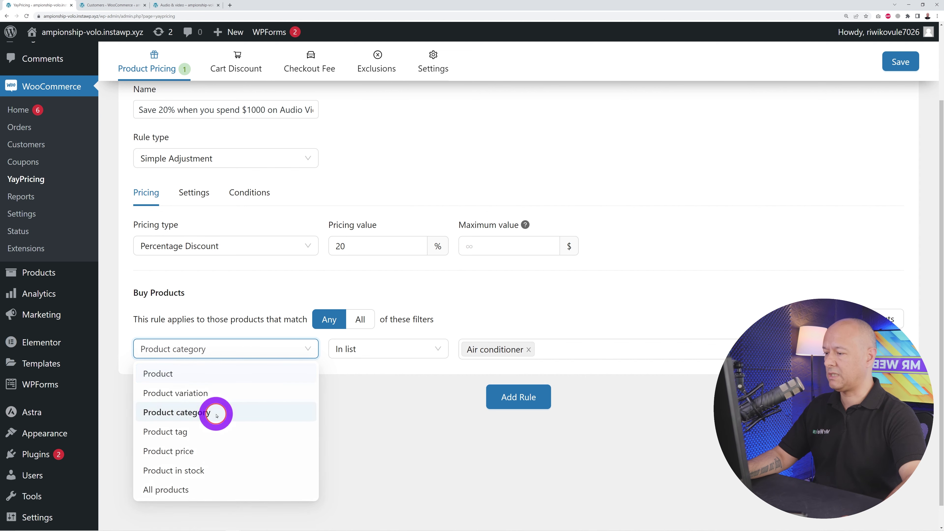
click(428, 350)
click(370, 377)
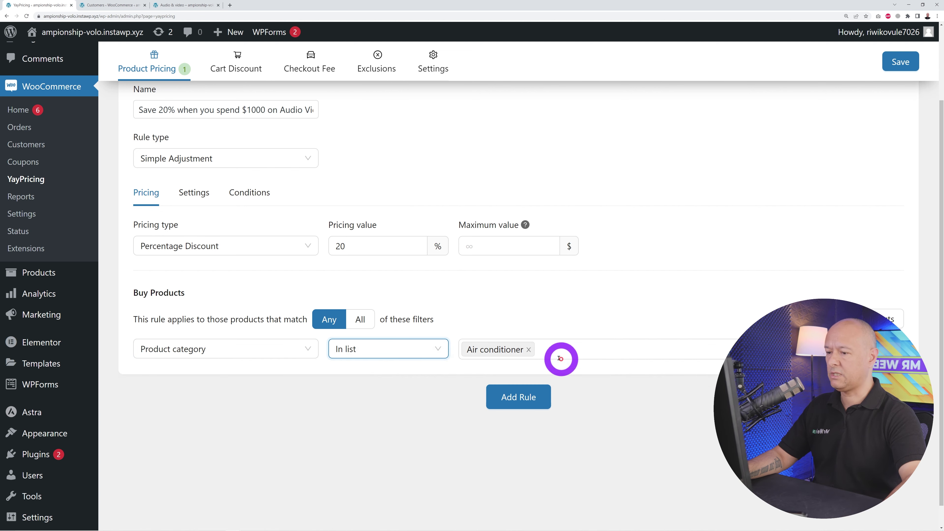
click(529, 349)
click(552, 358)
text(audi)
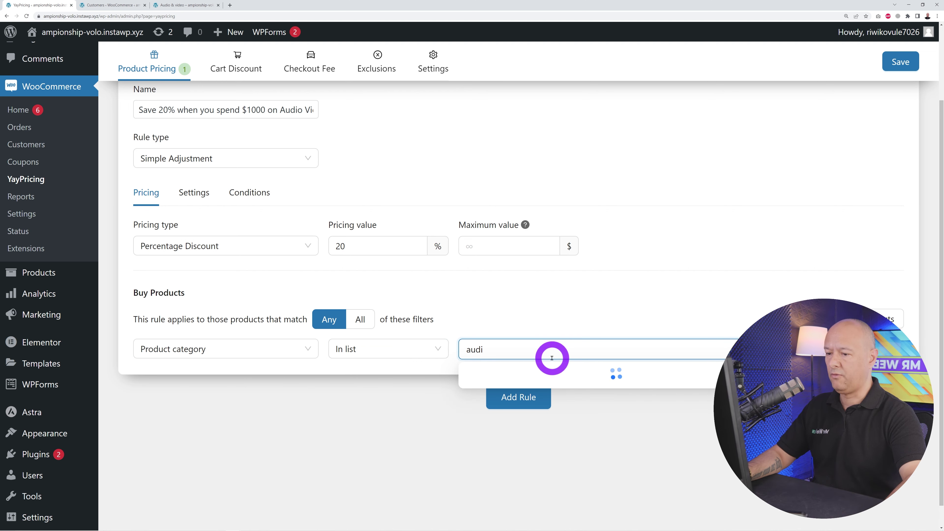
click(552, 373)
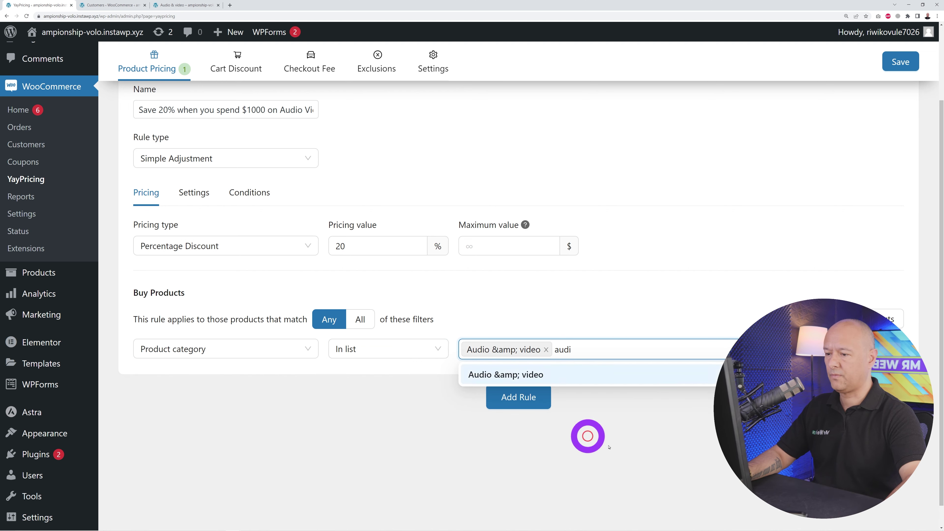
click(598, 394)
scroll(592, 388, up, 2)
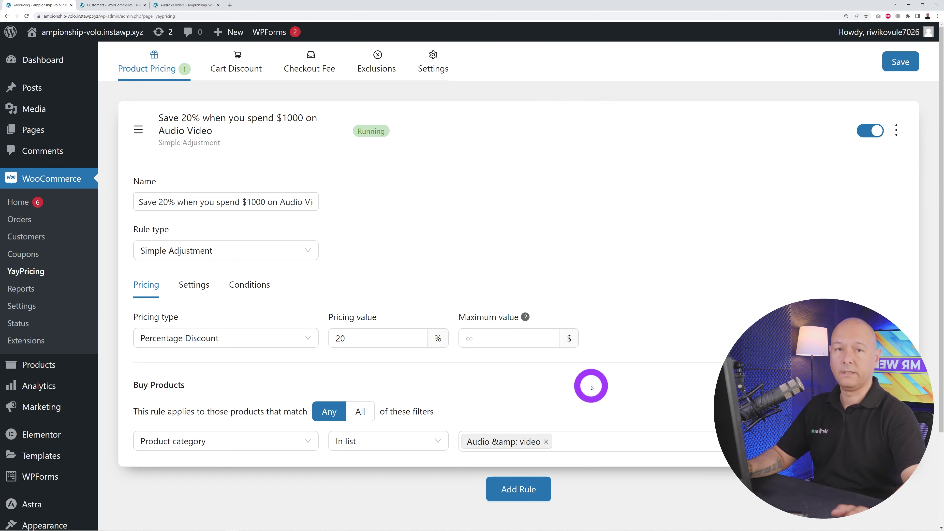
Add a Combined condition to the rule's conditions.
click(251, 283)
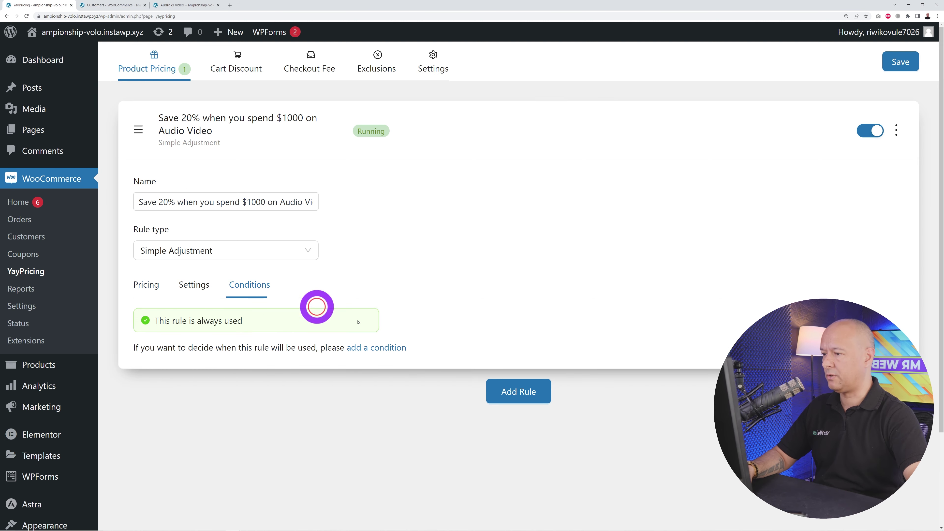
click(384, 347)
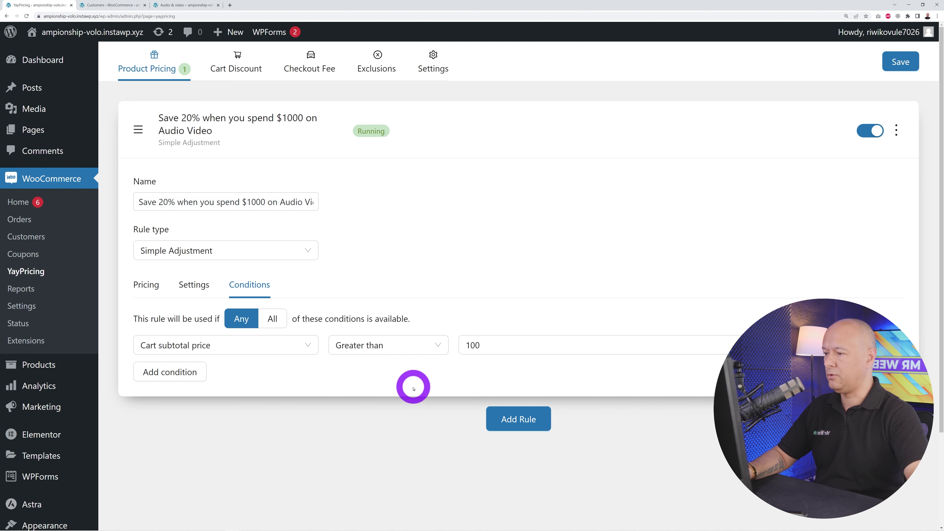
click(315, 349)
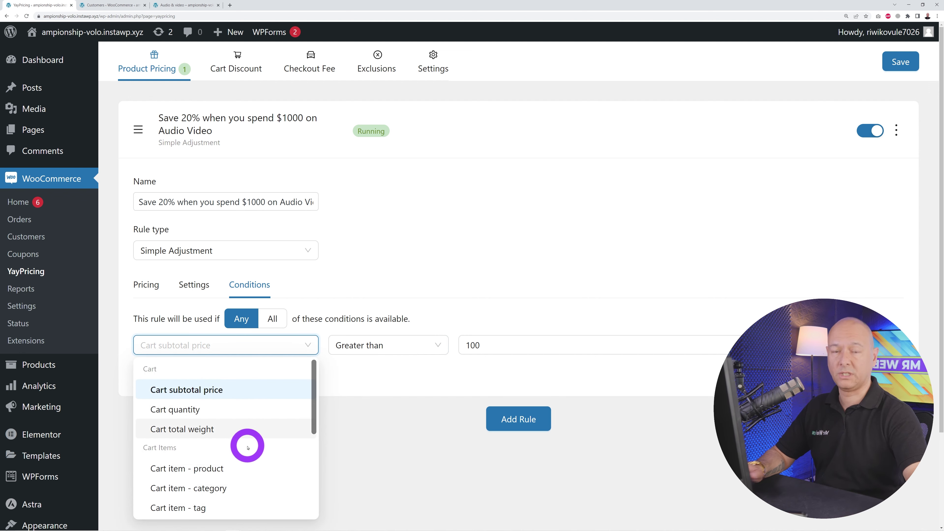
scroll(260, 417, down, 10)
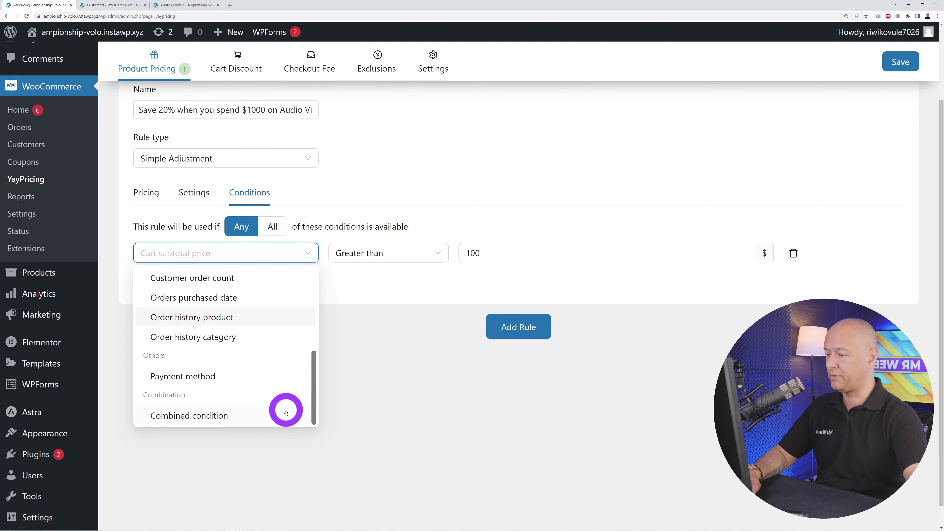
click(216, 416)
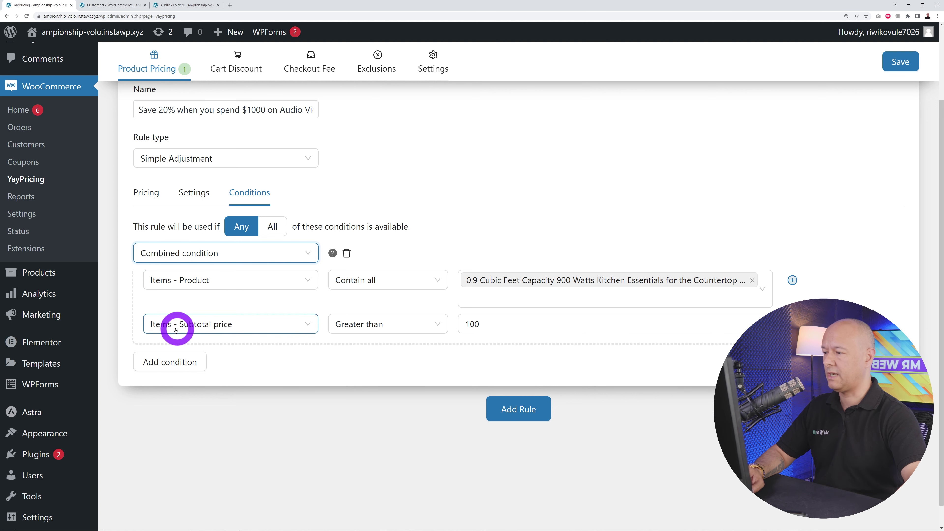
Set the combined condition to Items category Audio & video with subtotal over 1000.
click(307, 281)
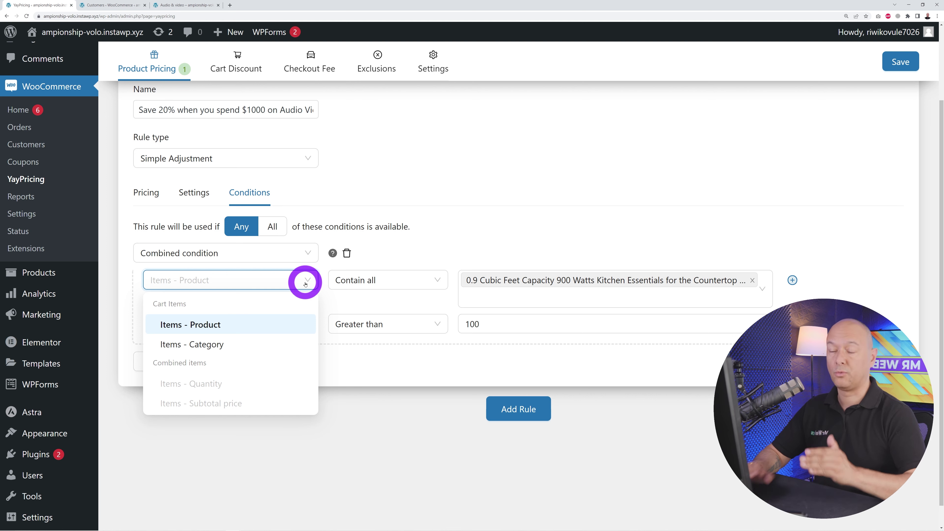
click(231, 345)
click(431, 285)
click(514, 281)
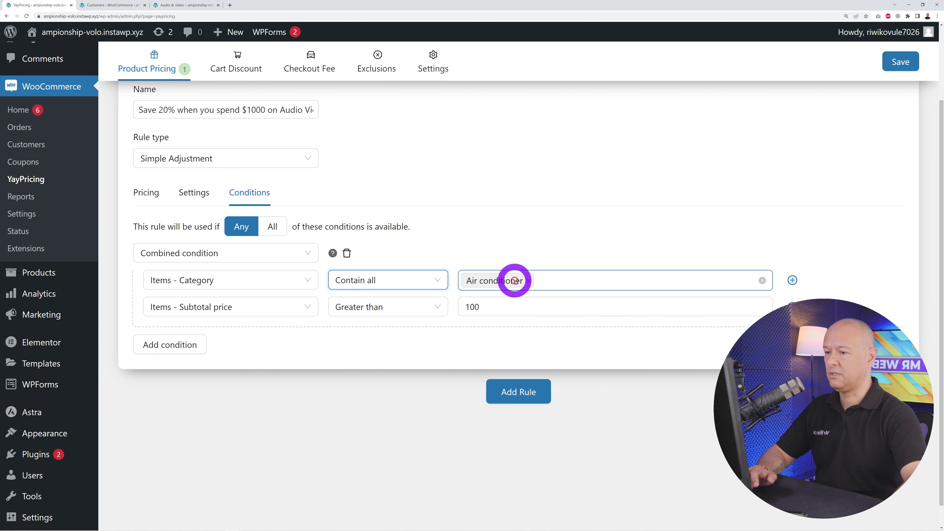
click(514, 283)
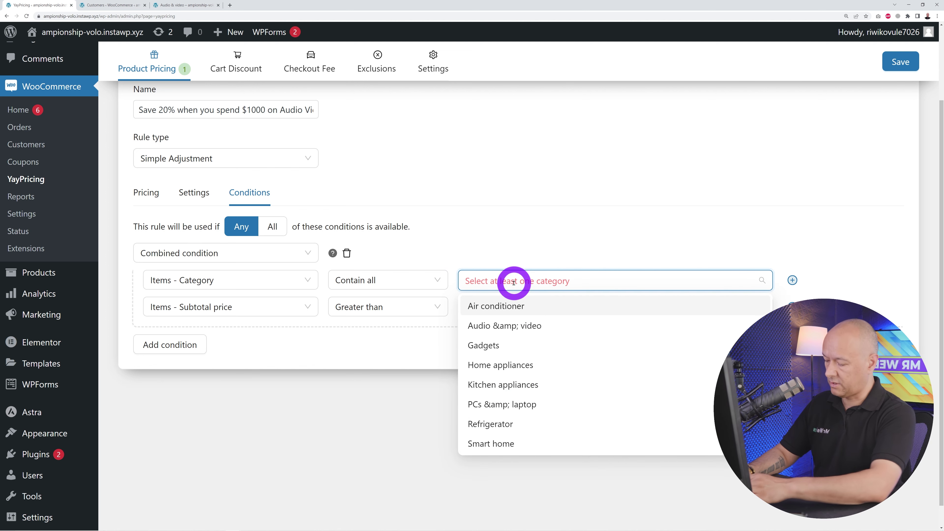
text(audi)
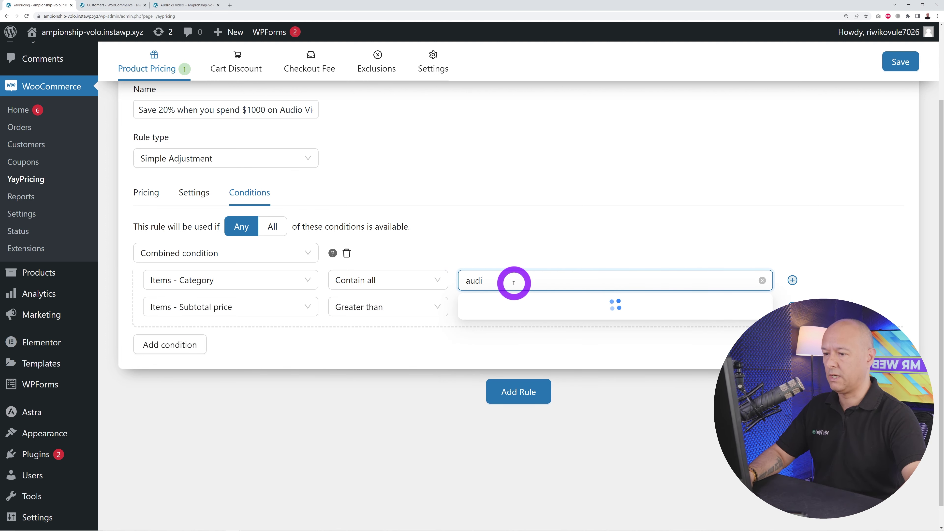
click(497, 309)
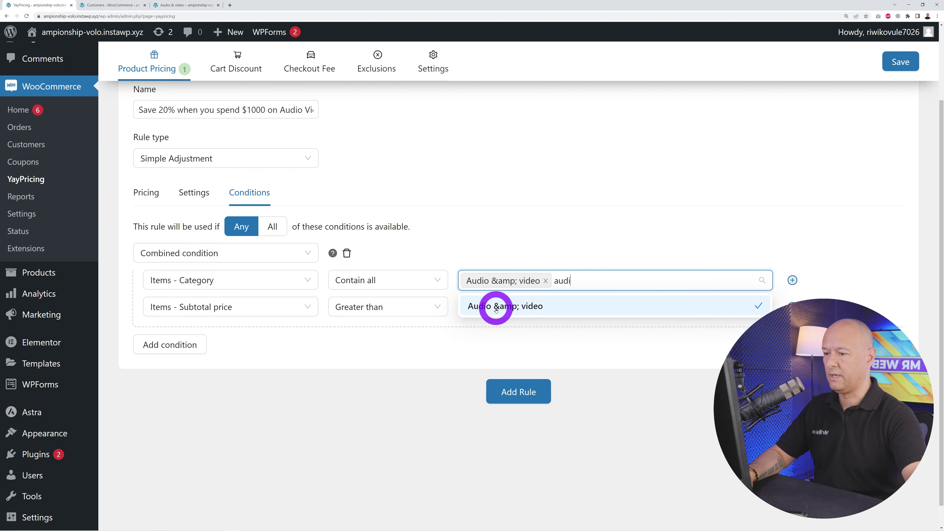
click(434, 446)
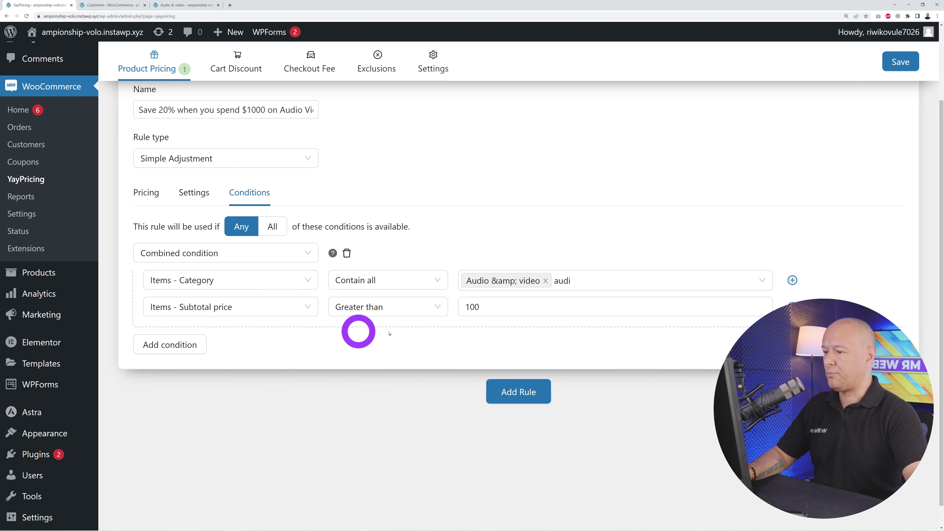
click(483, 308)
text(0)
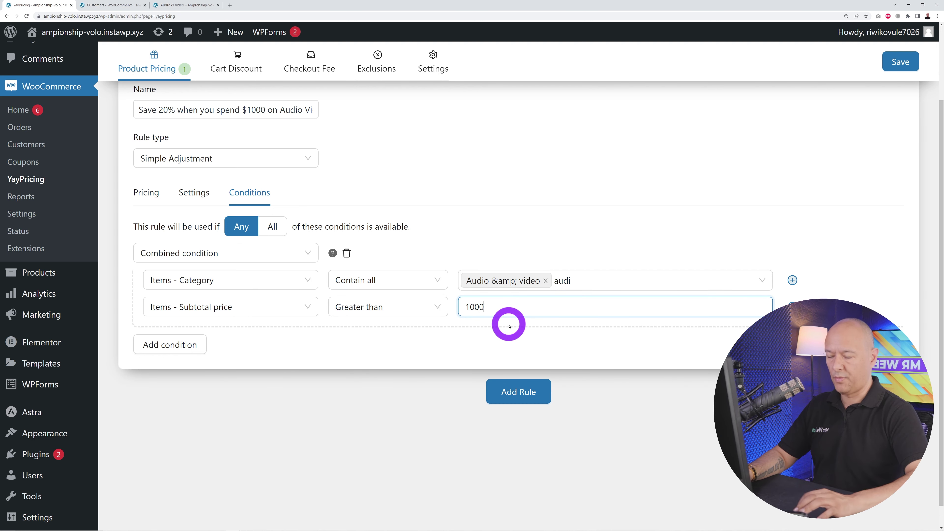
click(495, 338)
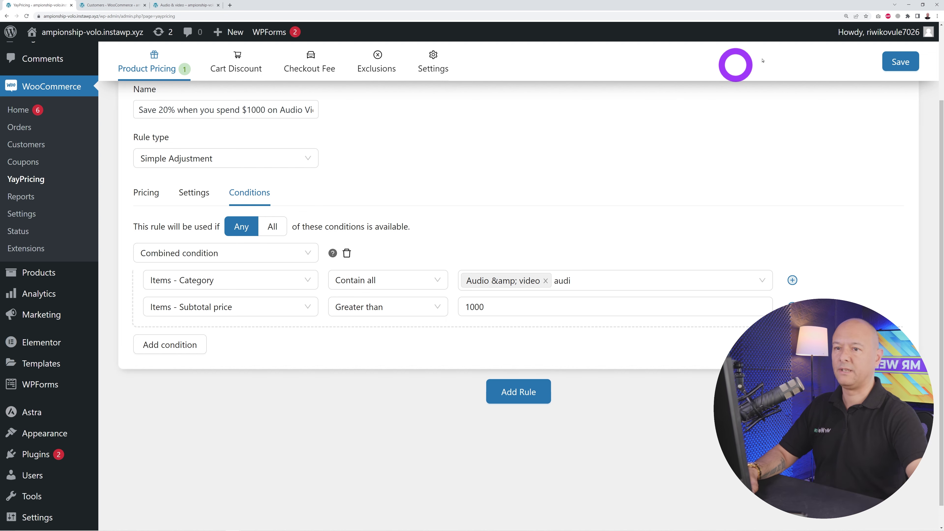
Save the pricing rules and show the storefront's Audio & video category page.
click(896, 61)
click(551, 310)
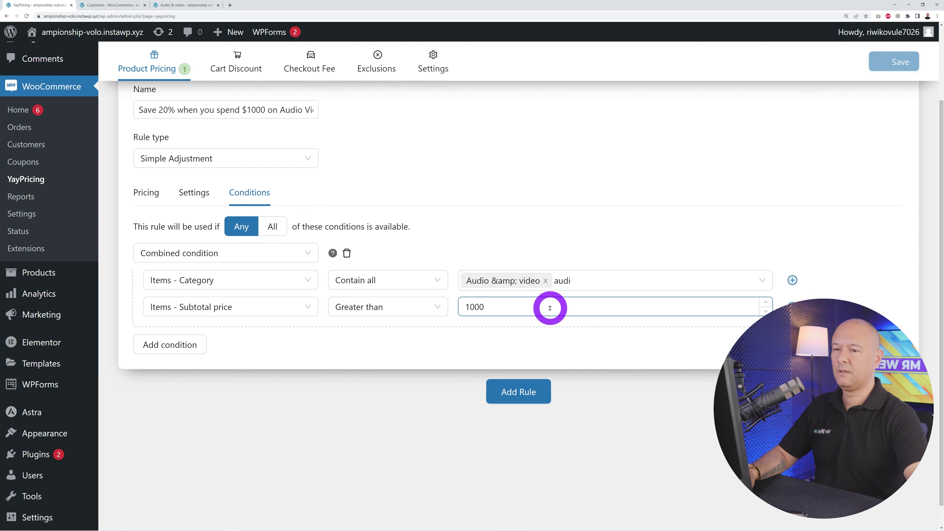
click(184, 5)
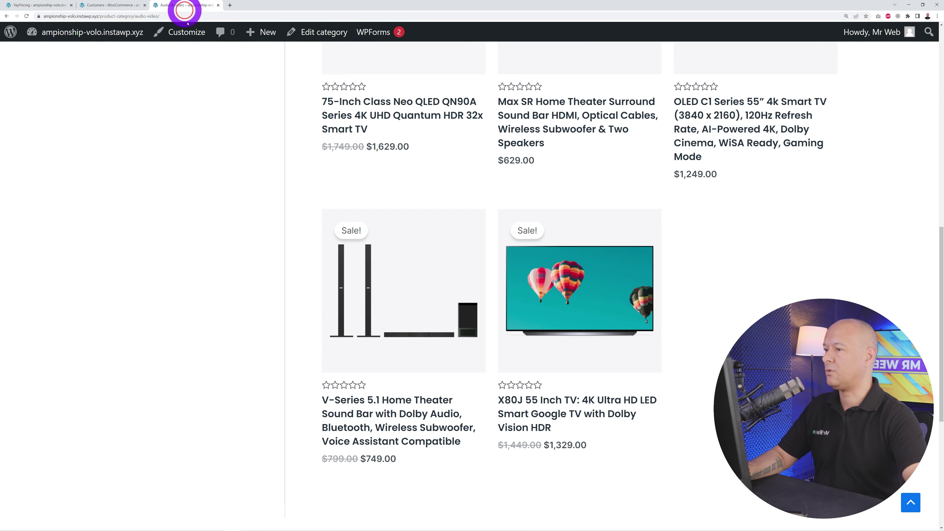